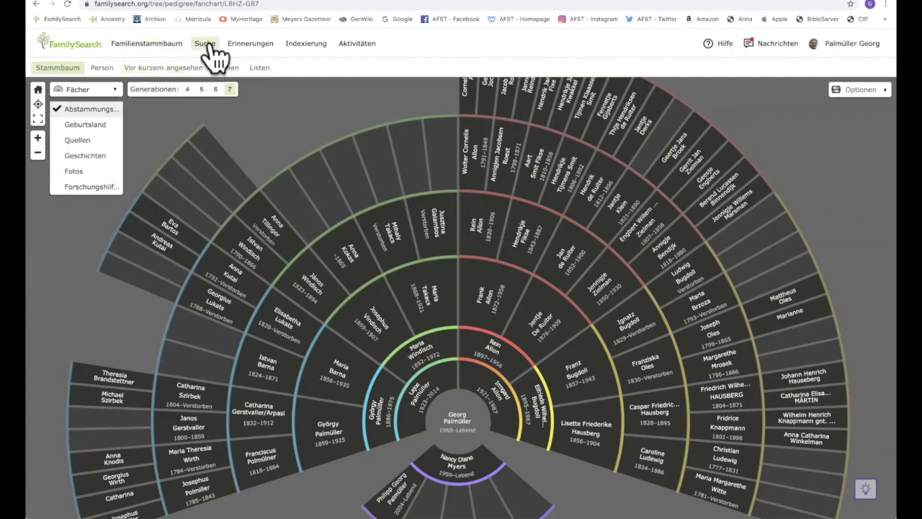
Step: Go to the Aufzeichnungen (historical records) search from the Suche menu
{"action": "left_click", "coordinate": [206, 49]}
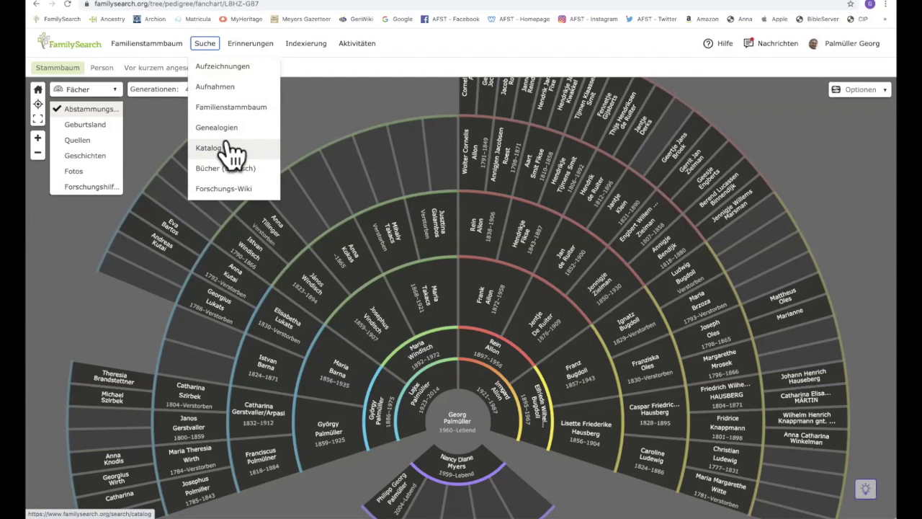
{"action": "left_click", "coordinate": [236, 72]}
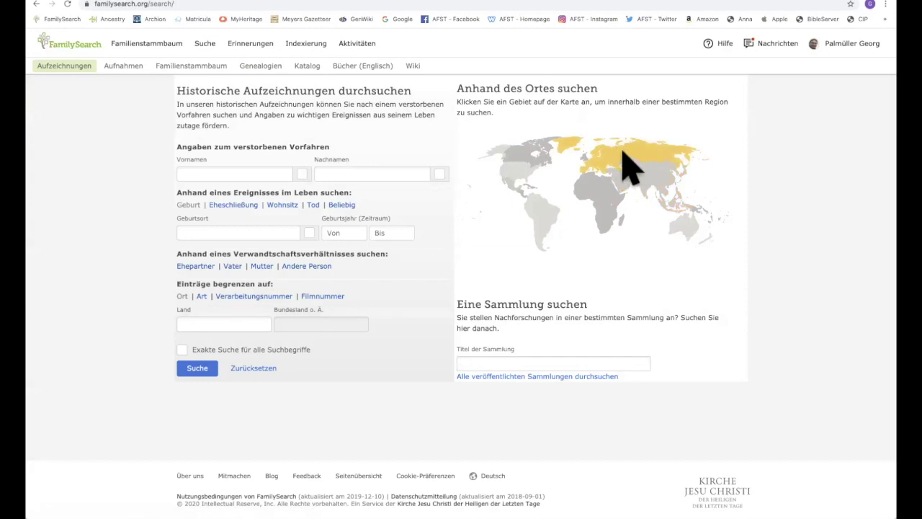
Step: Pick Irland from the British Isles map and search surname kilkenny with birthplace dublin
{"action": "left_click", "coordinate": [582, 154]}
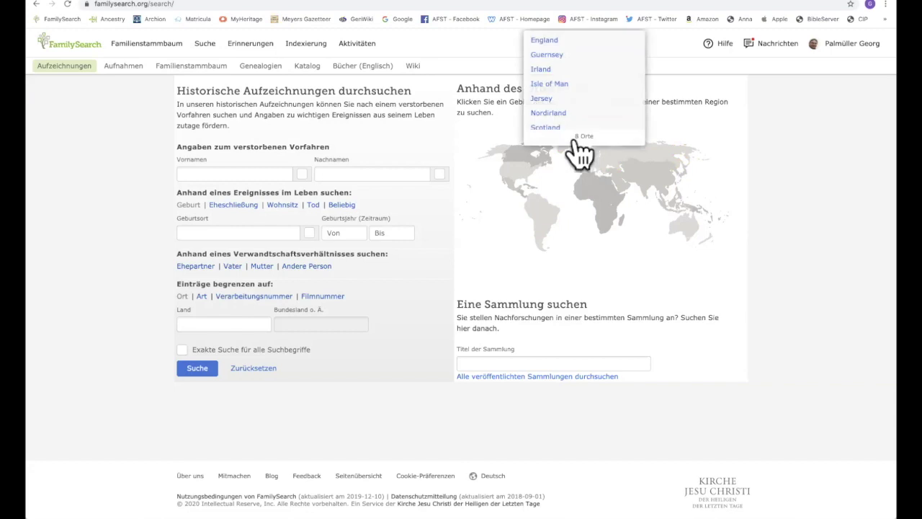
{"action": "left_click", "coordinate": [542, 71]}
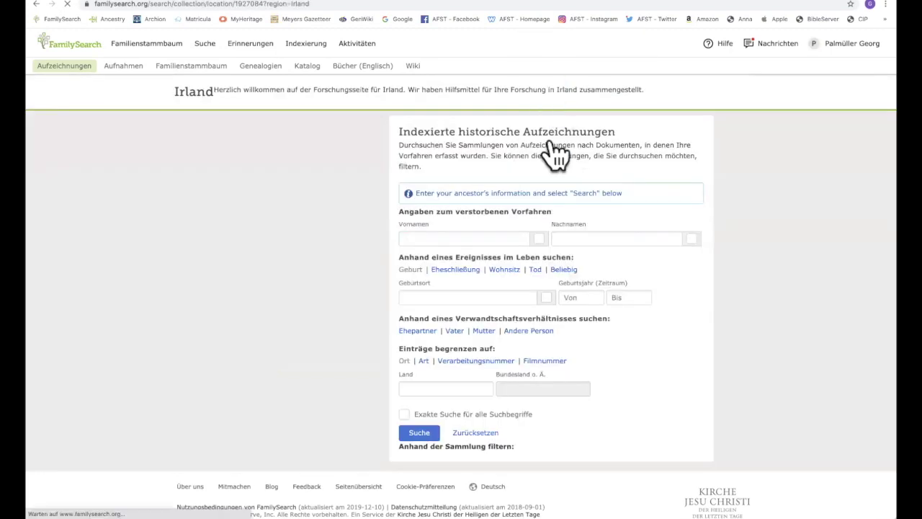
{"action": "left_click", "coordinate": [591, 242]}
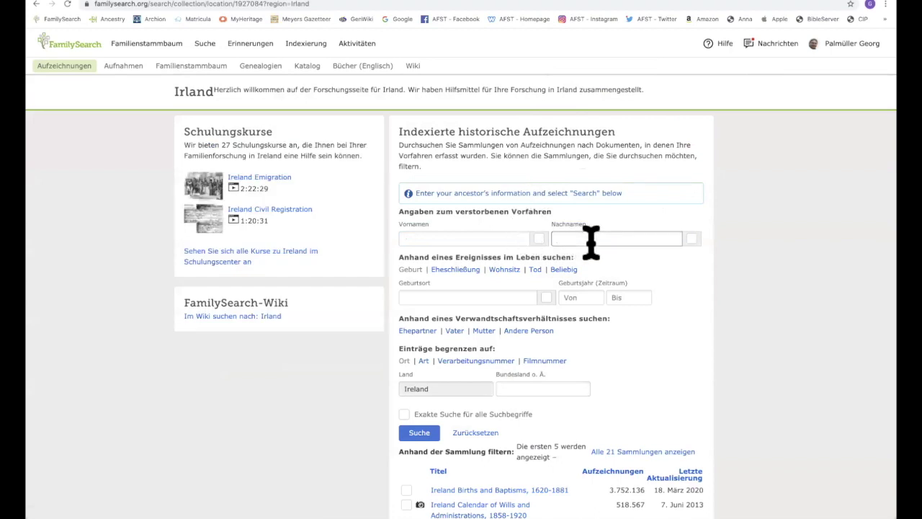
{"action": "type", "text": "kilk"}
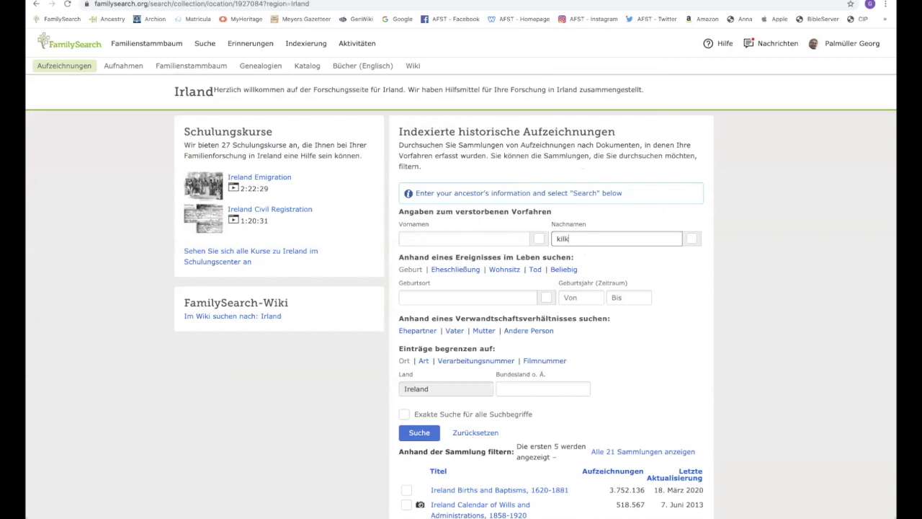
{"action": "type", "text": "enny"}
{"action": "left_click", "coordinate": [491, 297]}
{"action": "type", "text": "dub"}
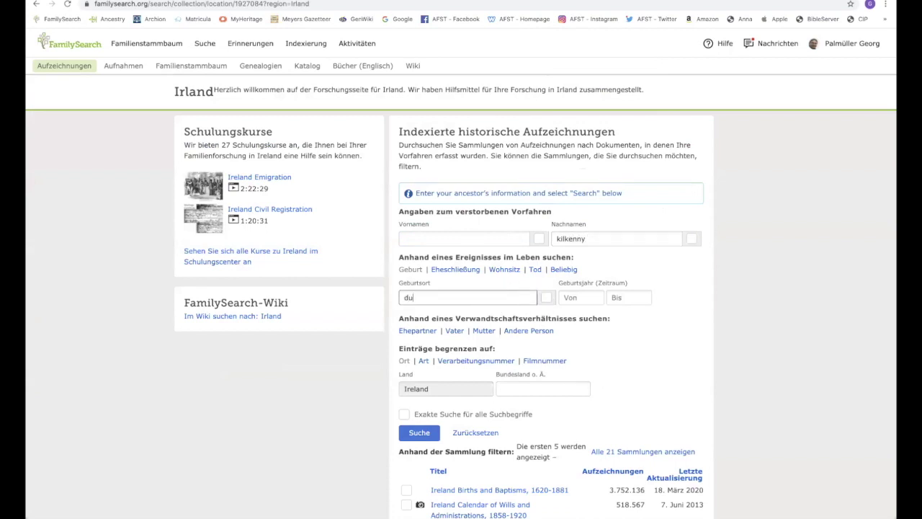
{"action": "type", "text": "lin"}
{"action": "left_click", "coordinate": [414, 434]}
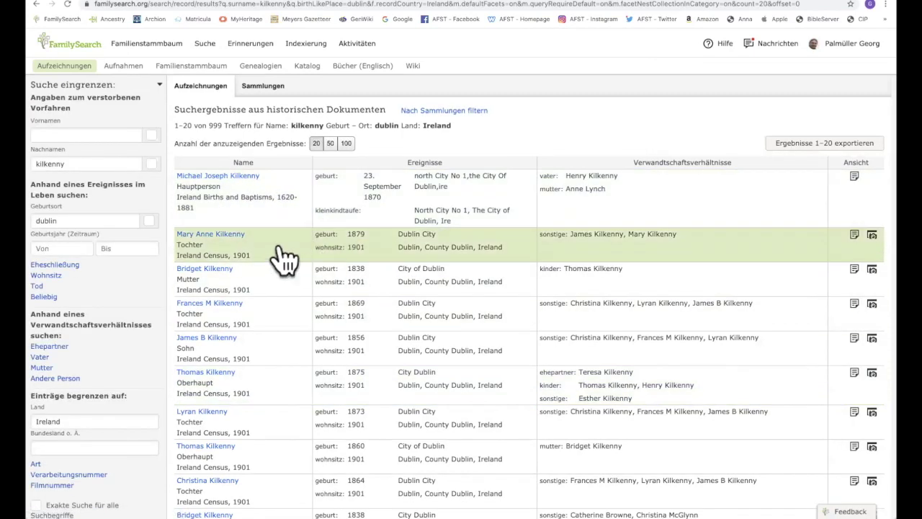
Step: Open the second result's 1901 Ireland Census record for the daughter in a new window
{"action": "left_click", "coordinate": [230, 235]}
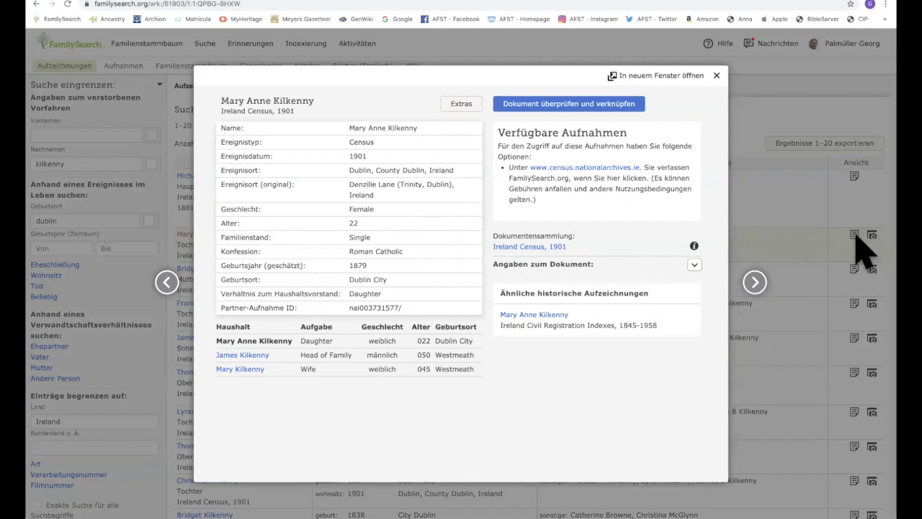
{"action": "left_click", "coordinate": [693, 76]}
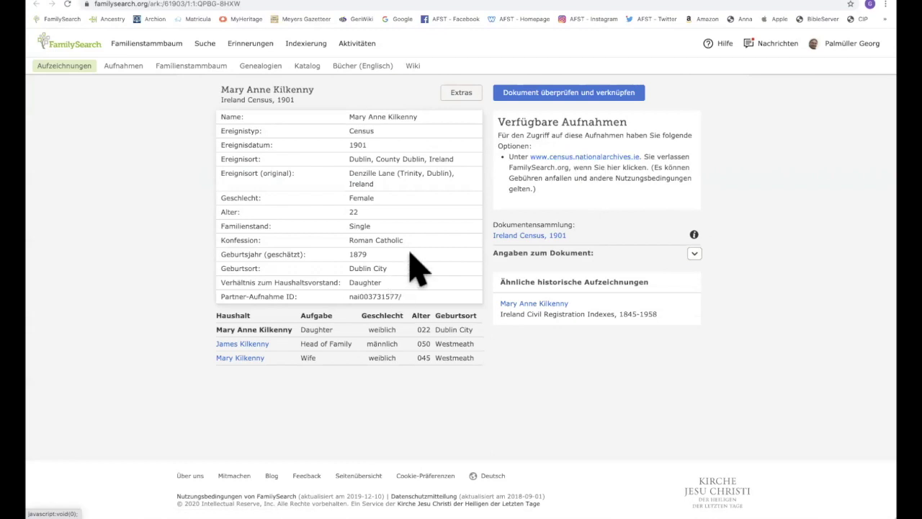
Step: Return via the FamilySearch home page to Familienstammbaum > Stammbaum to show the fan chart
{"action": "left_click", "coordinate": [88, 47]}
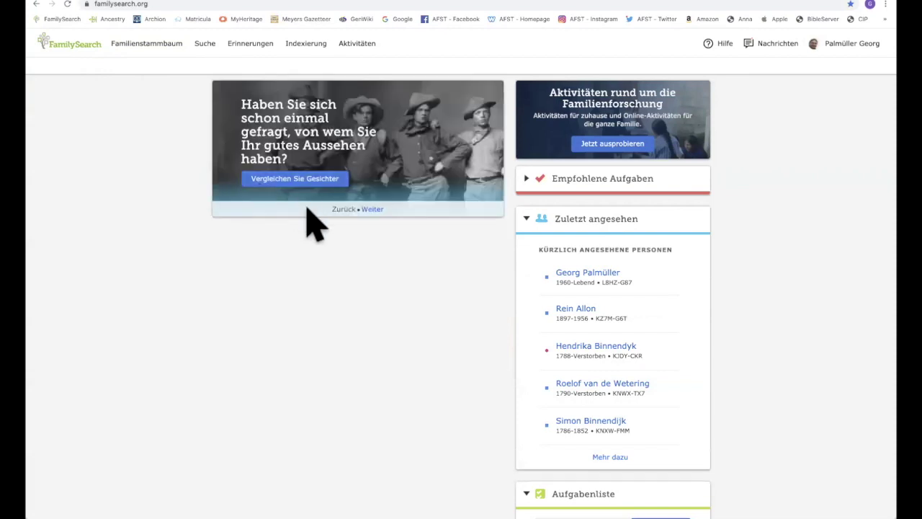
{"action": "left_click", "coordinate": [165, 47]}
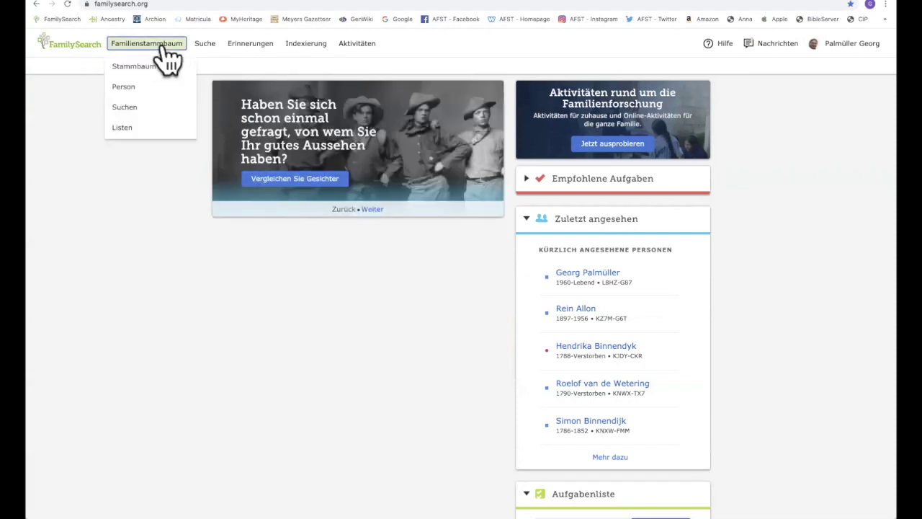
{"action": "left_click", "coordinate": [158, 65]}
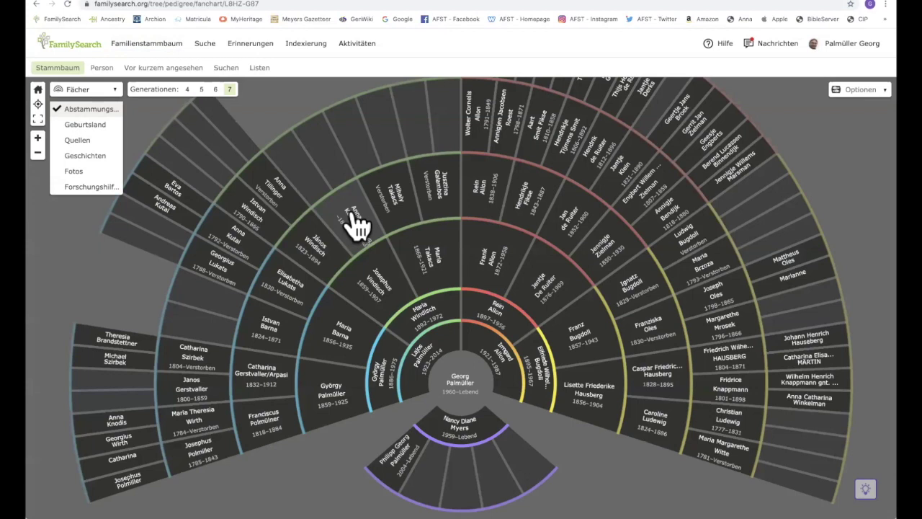
{"action": "scroll", "coordinate": [433, 183], "scroll_direction": "up", "scroll_amount": 2}
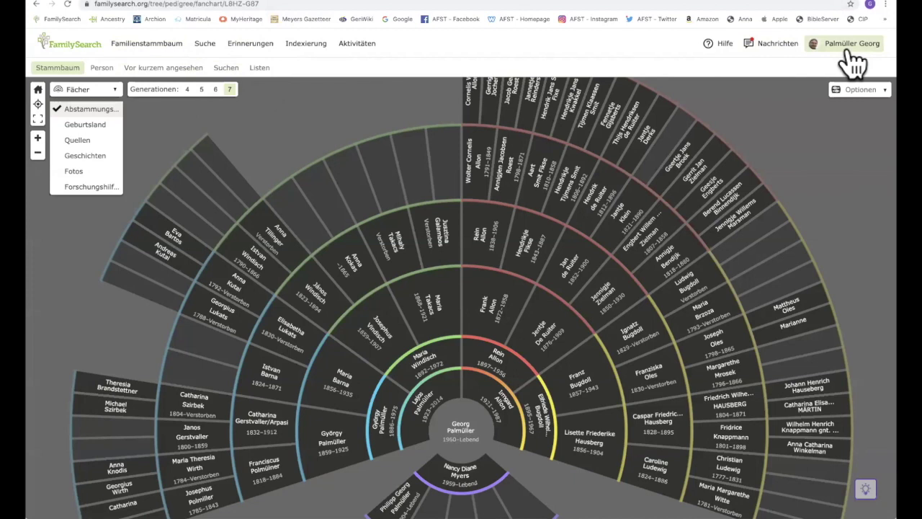
{"action": "left_click", "coordinate": [167, 46]}
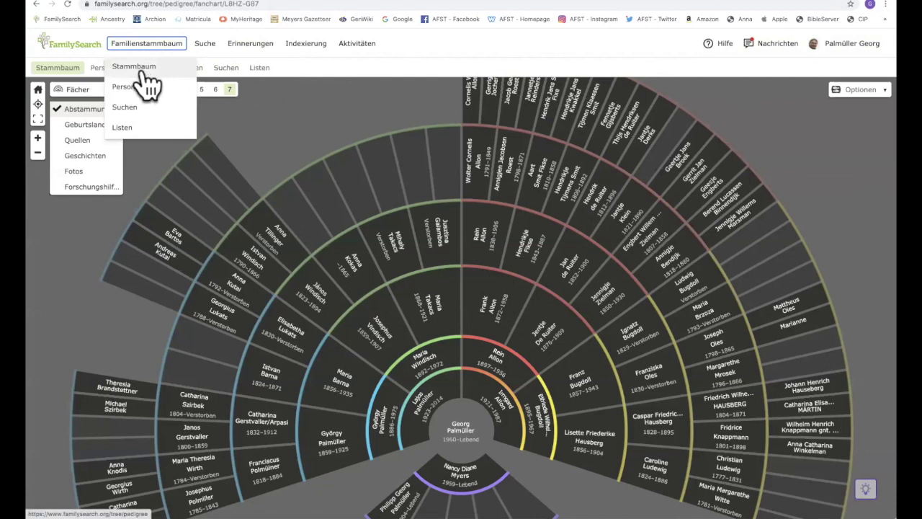
{"action": "left_click", "coordinate": [143, 70]}
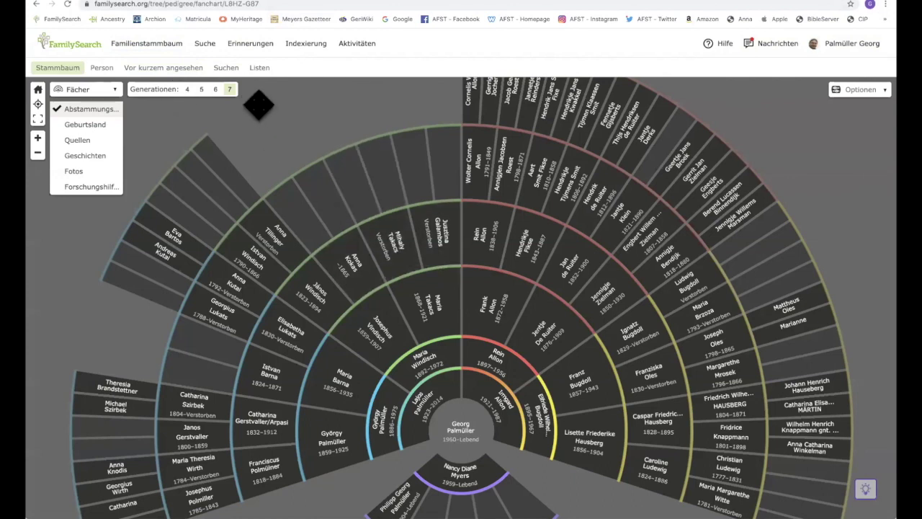
{"action": "left_click", "coordinate": [177, 69]}
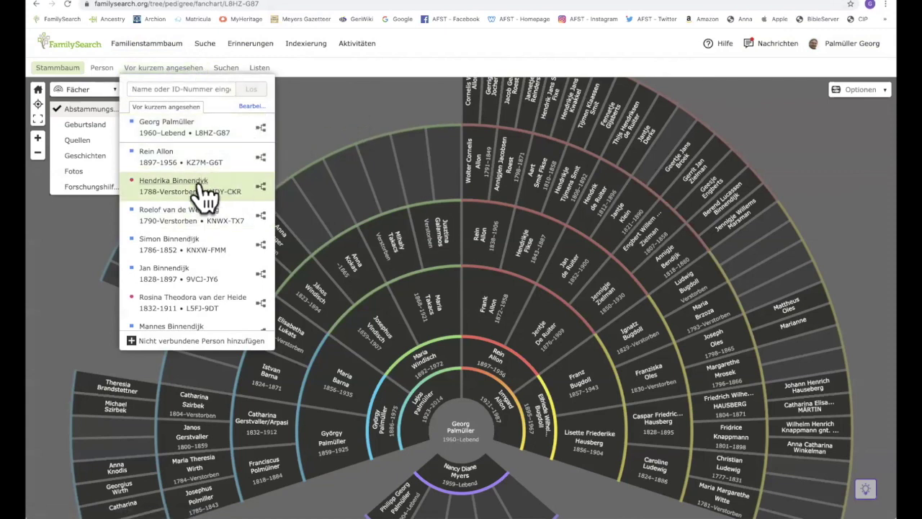
{"action": "left_click", "coordinate": [331, 126]}
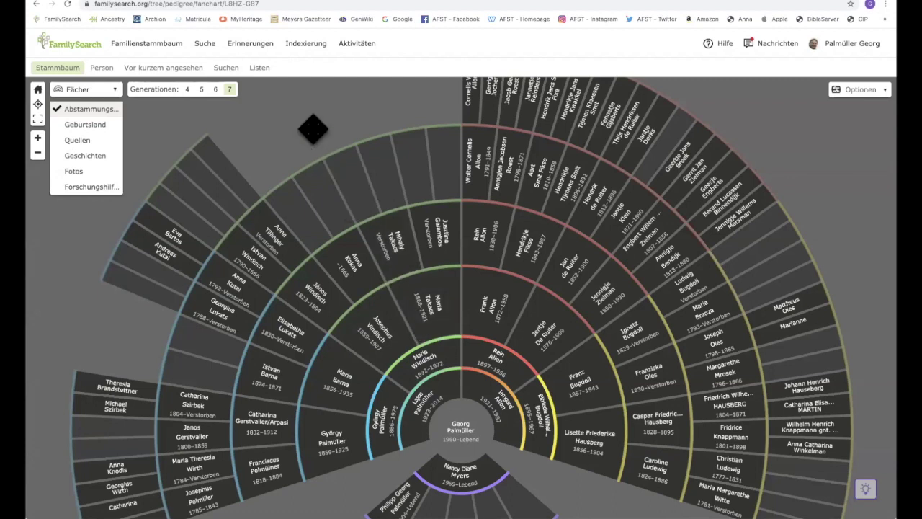
{"action": "left_click", "coordinate": [430, 398]}
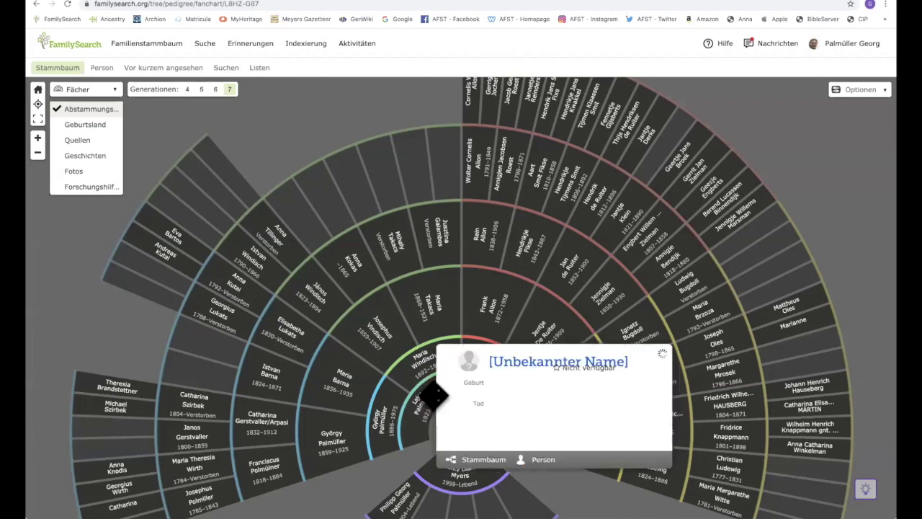
{"action": "left_click", "coordinate": [544, 468]}
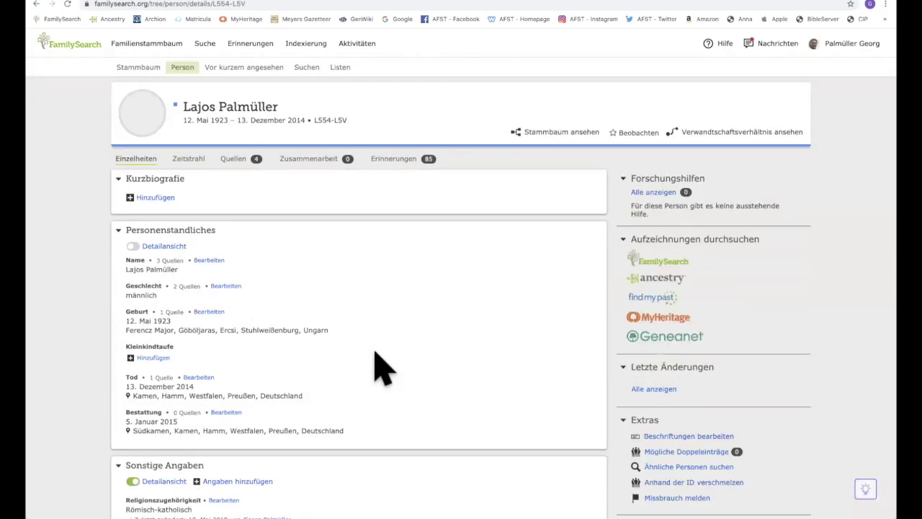
{"action": "scroll", "coordinate": [376, 366], "scroll_direction": "down", "scroll_amount": 3}
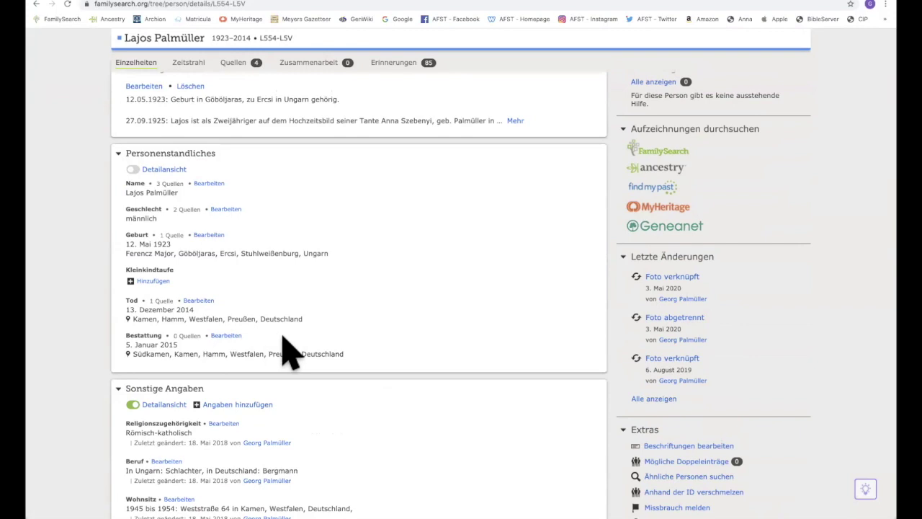
{"action": "scroll", "coordinate": [354, 308], "scroll_direction": "down", "scroll_amount": 3}
{"action": "scroll", "coordinate": [233, 206], "scroll_direction": "up", "scroll_amount": 2}
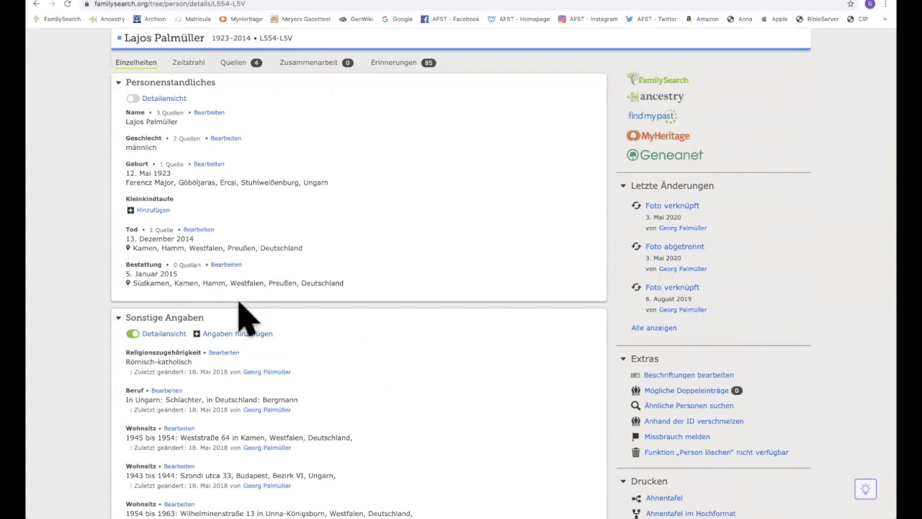
Step: Choose Angaben hinzufügen under Sonstige Angaben and pick Wohnsitz to open the residence form
{"action": "left_click", "coordinate": [252, 334]}
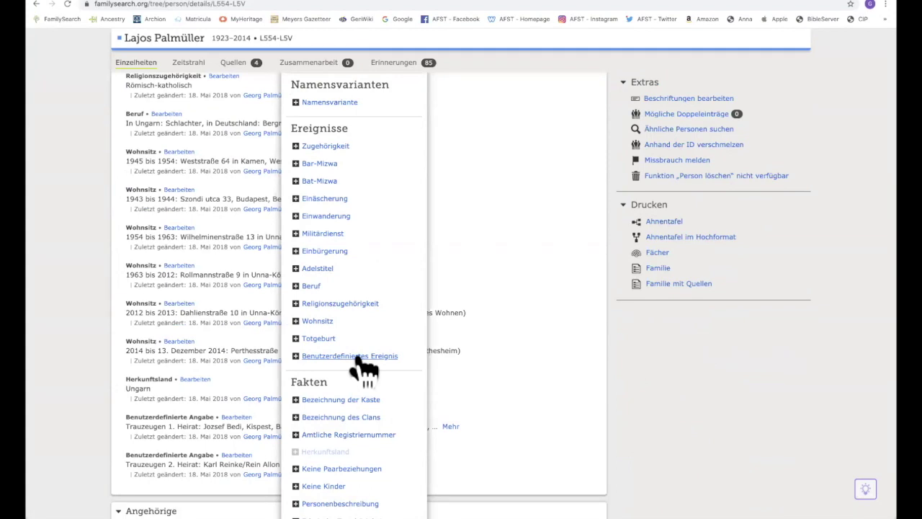
{"action": "scroll", "coordinate": [656, 338], "scroll_direction": "down", "scroll_amount": 1}
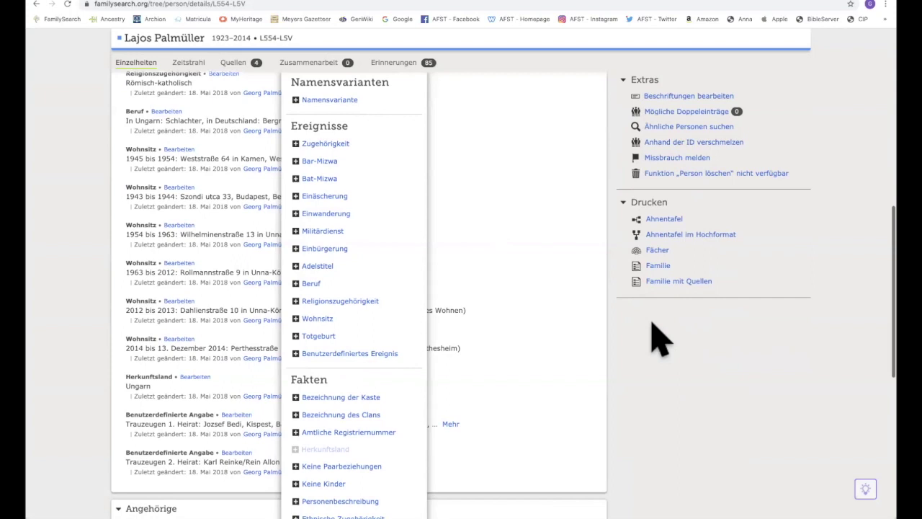
{"action": "scroll", "coordinate": [659, 338], "scroll_direction": "down", "scroll_amount": 1}
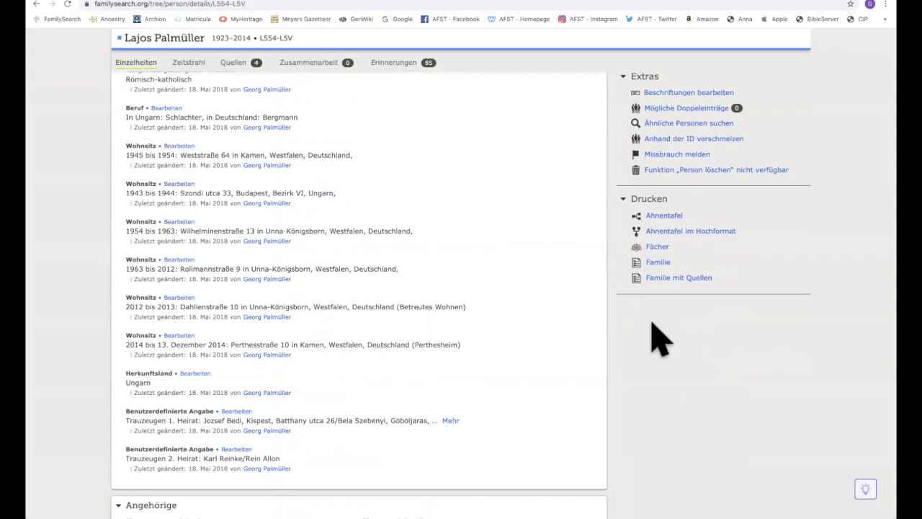
{"action": "scroll", "coordinate": [659, 338], "scroll_direction": "up", "scroll_amount": 10}
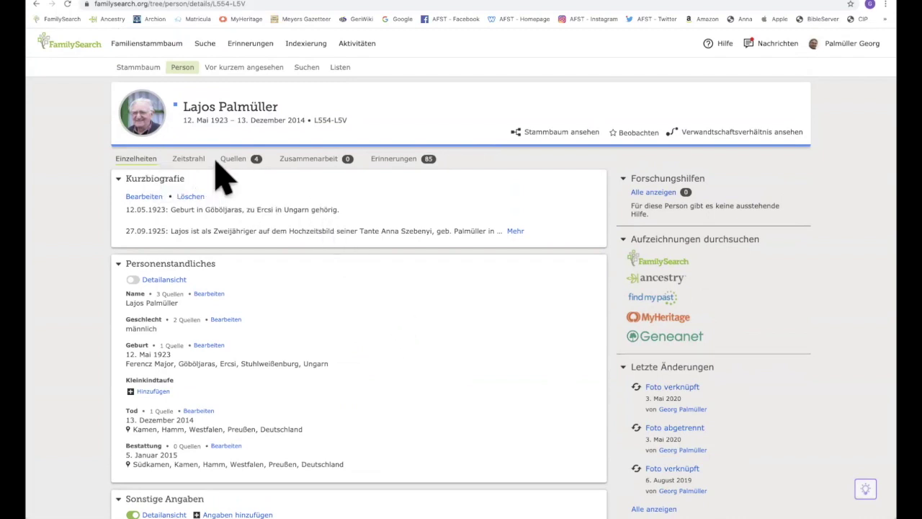
{"action": "scroll", "coordinate": [259, 295], "scroll_direction": "down", "scroll_amount": 5}
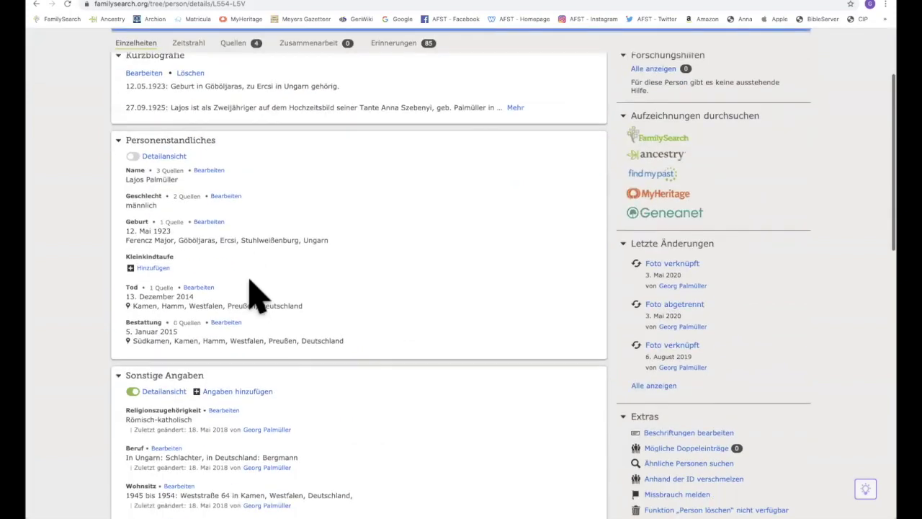
{"action": "scroll", "coordinate": [430, 315], "scroll_direction": "down", "scroll_amount": 8}
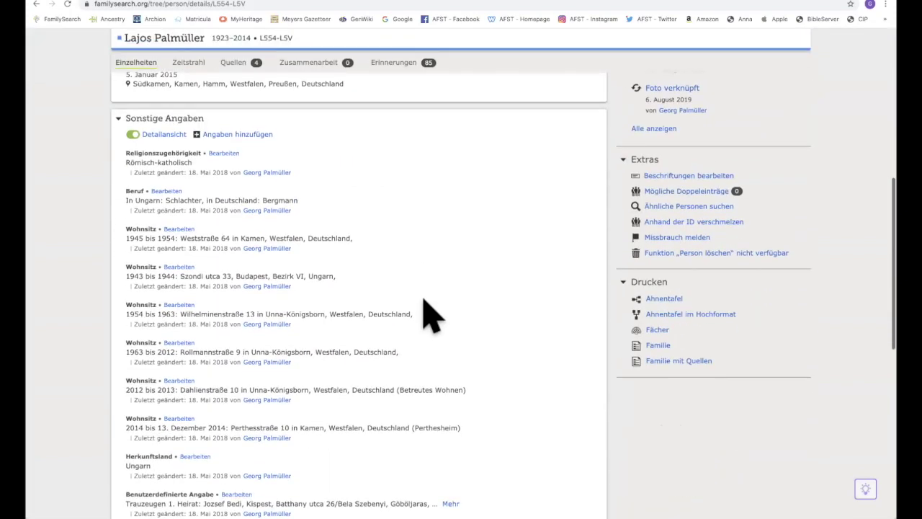
{"action": "scroll", "coordinate": [428, 313], "scroll_direction": "up", "scroll_amount": 10}
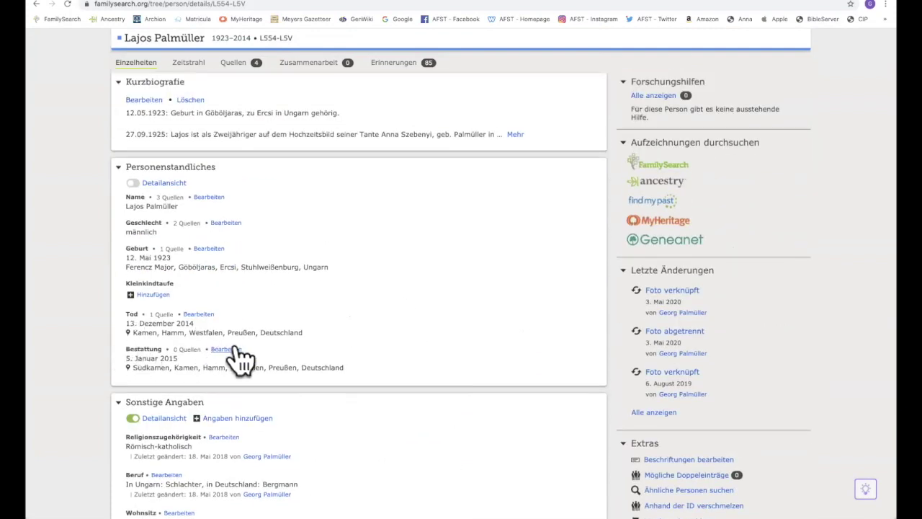
{"action": "scroll", "coordinate": [261, 353], "scroll_direction": "down", "scroll_amount": 4}
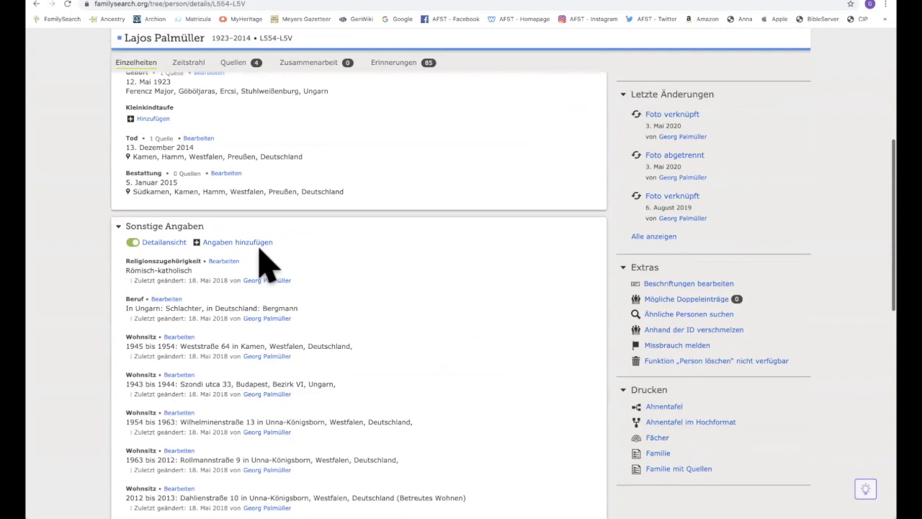
{"action": "left_click", "coordinate": [250, 242]}
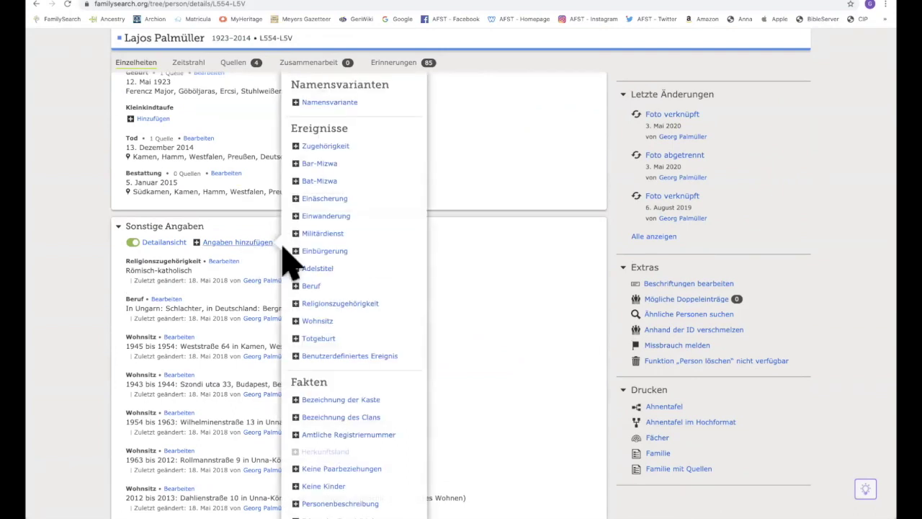
{"action": "left_click", "coordinate": [318, 321]}
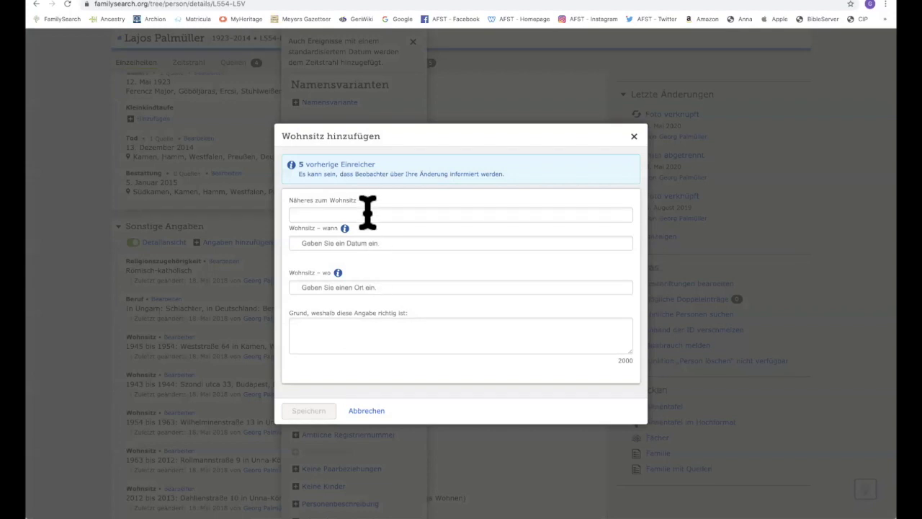
Step: Enter the house address as residence detail and the standardised date 12. Januar 1930
{"action": "left_click", "coordinate": [368, 214]}
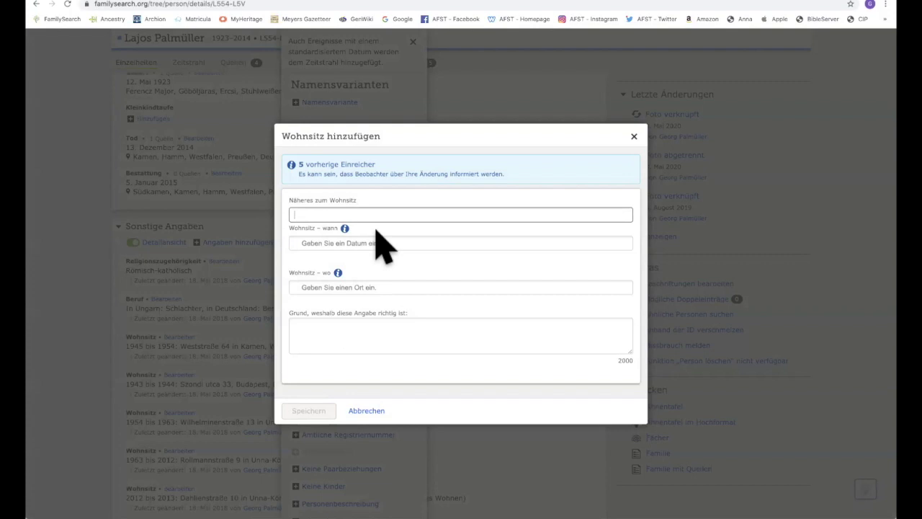
{"action": "type", "text": "Hamm"}
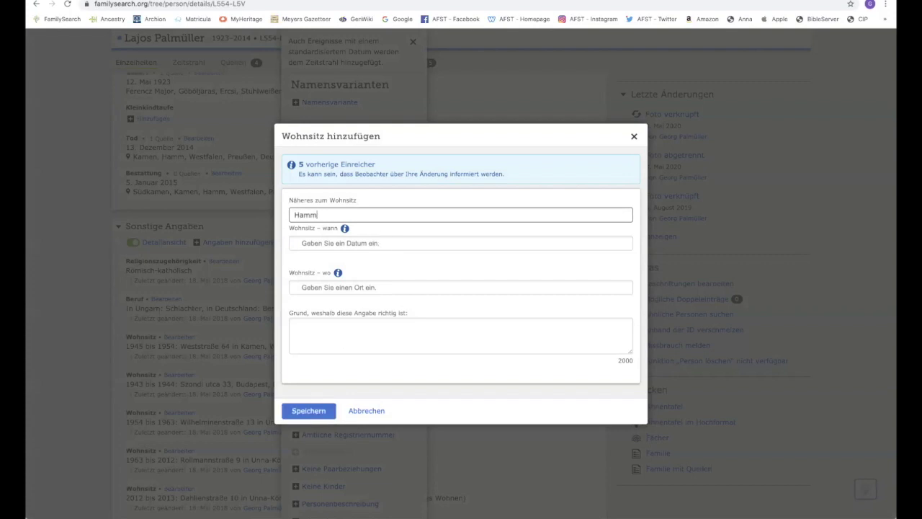
{"action": "type", "text": "elstall"}
{"action": "type", "text": "Nr. 115"}
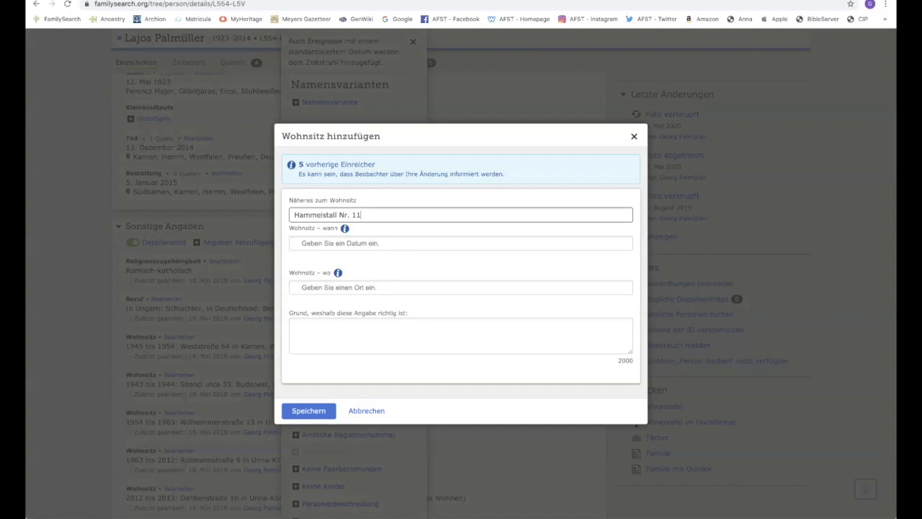
{"action": "left_click", "coordinate": [360, 241]}
{"action": "type", "text": "1"}
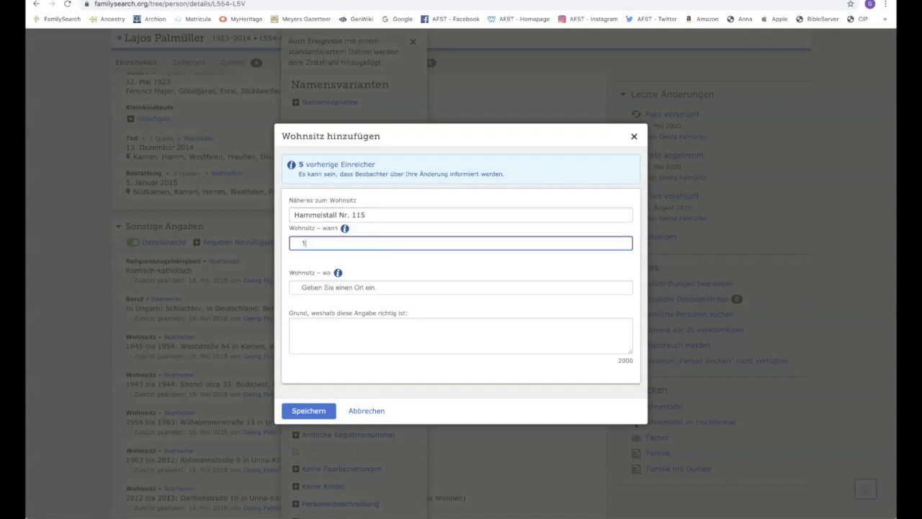
{"action": "type", "text": "2 jan "}
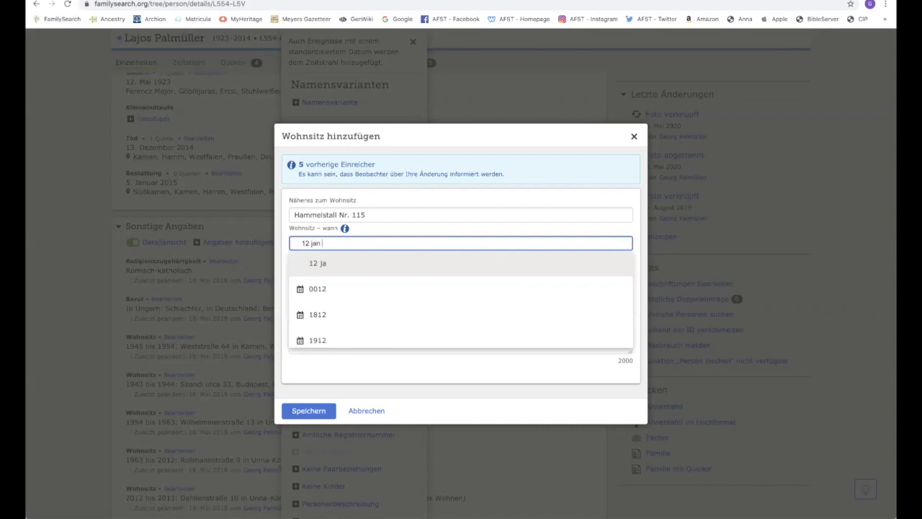
{"action": "type", "text": "1930"}
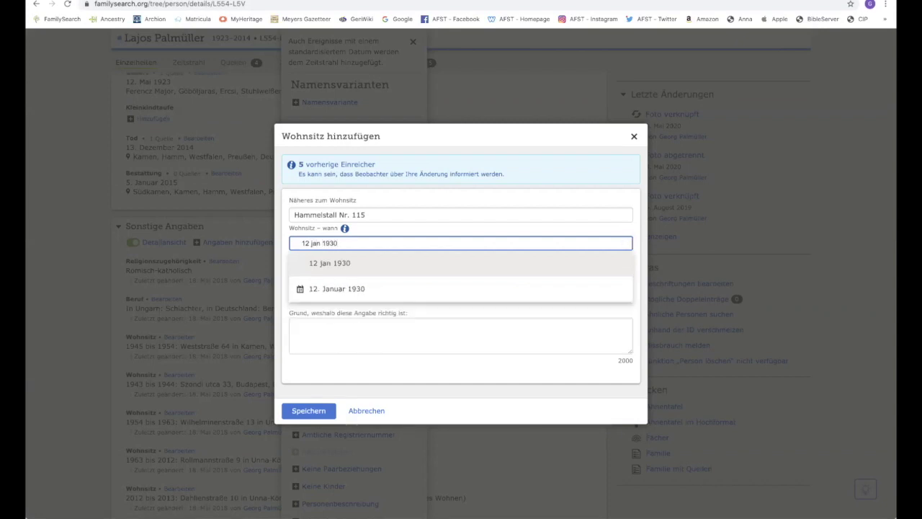
{"action": "left_click", "coordinate": [339, 292]}
{"action": "left_click", "coordinate": [352, 288]}
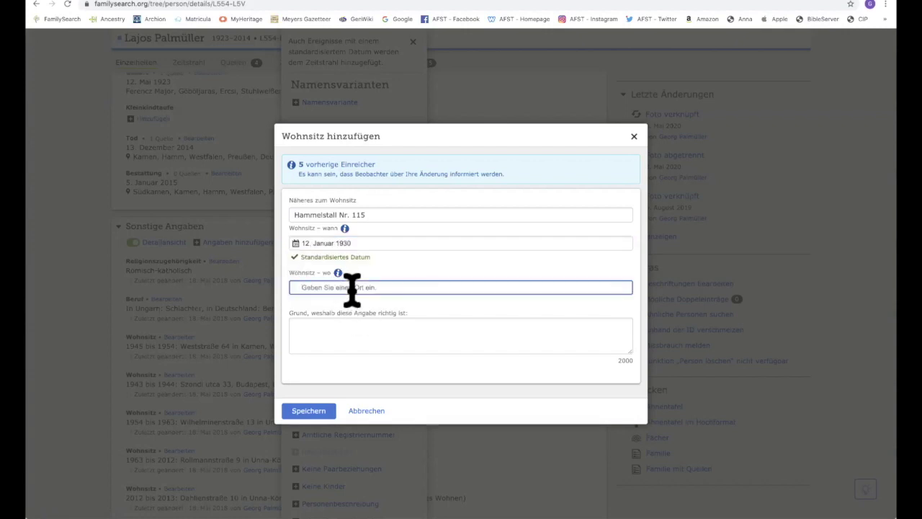
{"action": "type", "text": "Ha"}
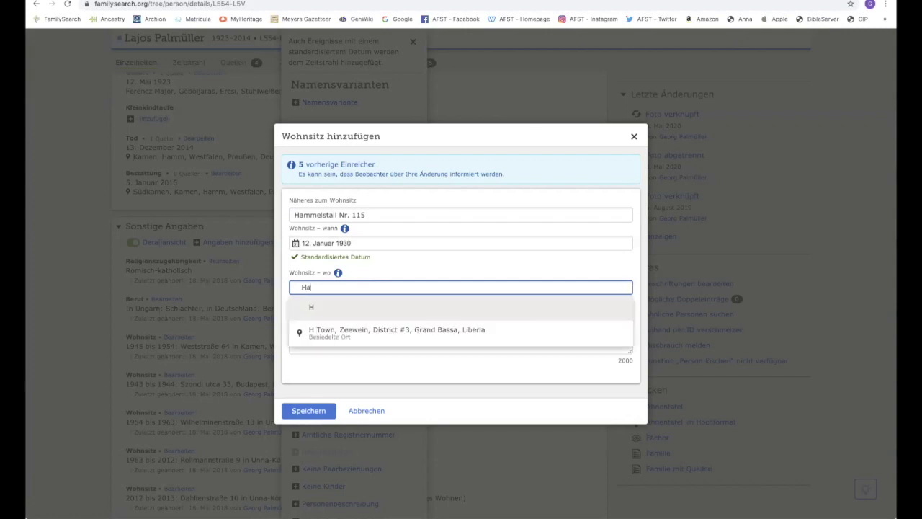
{"action": "type", "text": "mmel"}
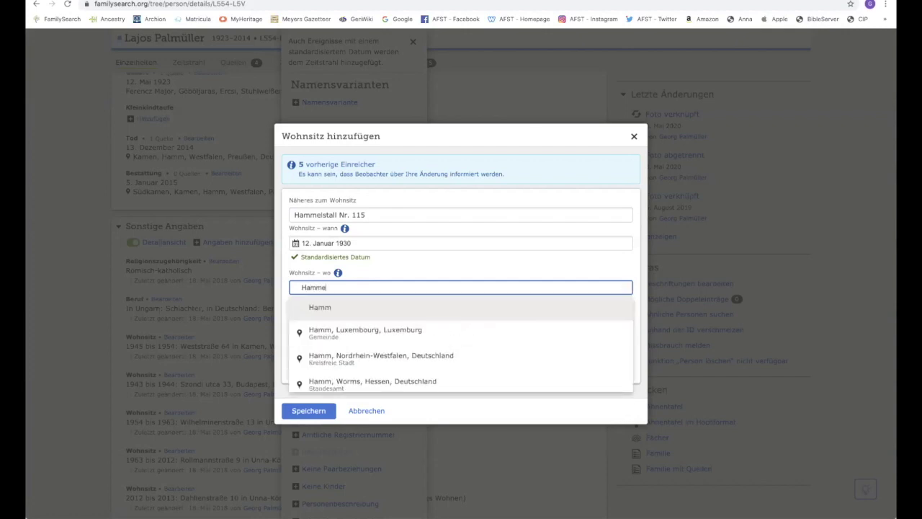
{"action": "type", "text": "sta"}
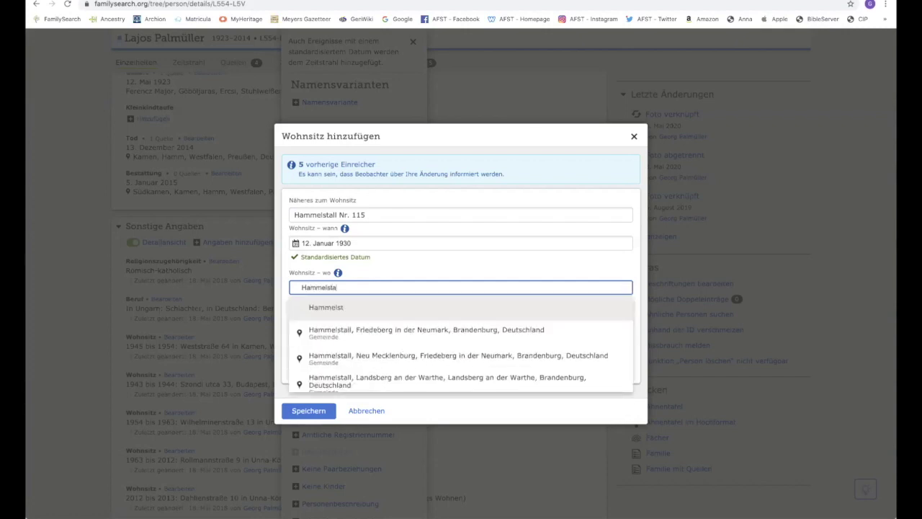
{"action": "type", "text": "ll"}
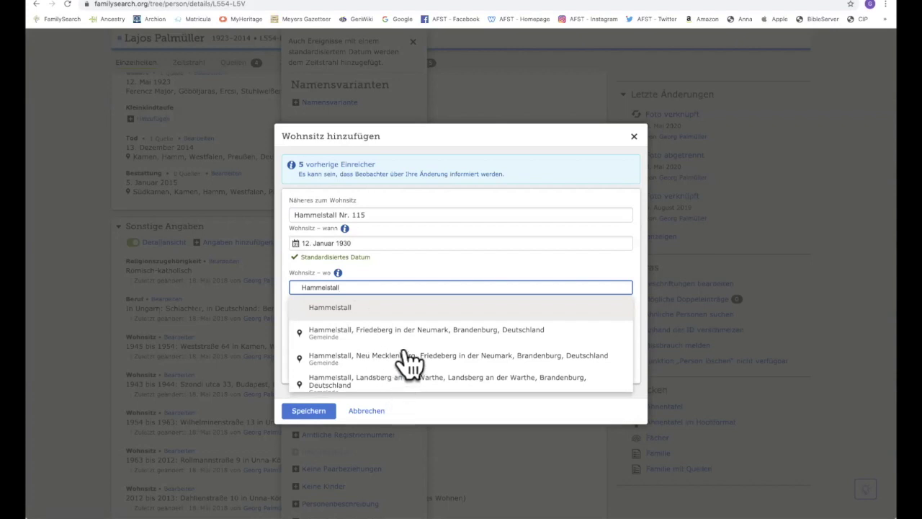
{"action": "scroll", "coordinate": [409, 358], "scroll_direction": "down", "scroll_amount": 3}
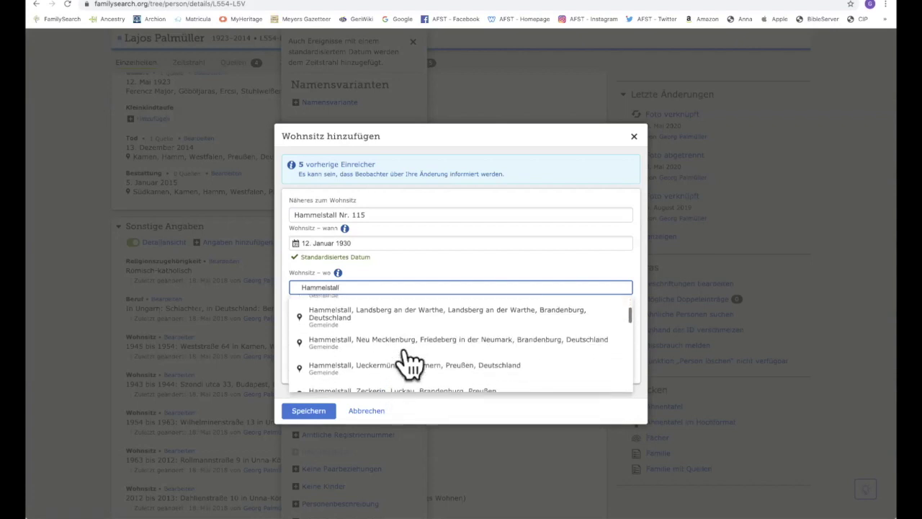
{"action": "scroll", "coordinate": [410, 361], "scroll_direction": "down", "scroll_amount": 1}
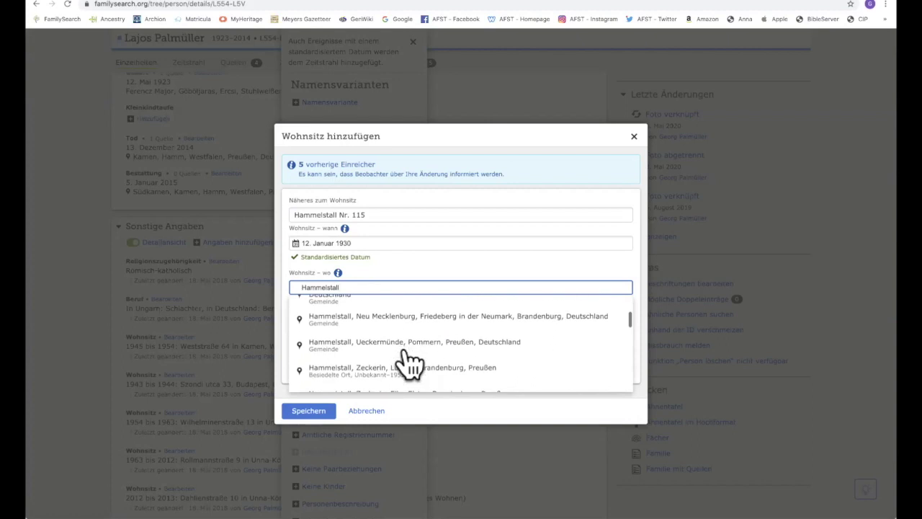
{"action": "scroll", "coordinate": [409, 362], "scroll_direction": "down", "scroll_amount": 1}
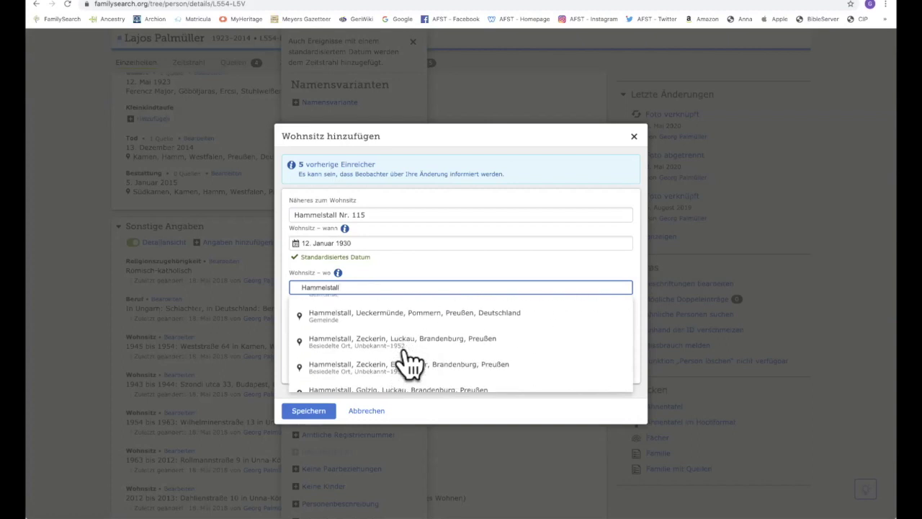
{"action": "scroll", "coordinate": [409, 360], "scroll_direction": "down", "scroll_amount": 1}
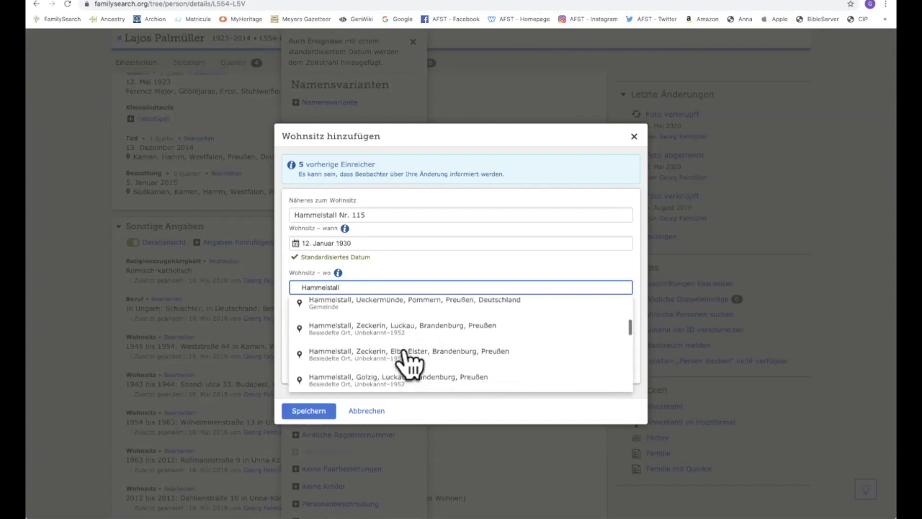
{"action": "scroll", "coordinate": [425, 352], "scroll_direction": "down", "scroll_amount": 2}
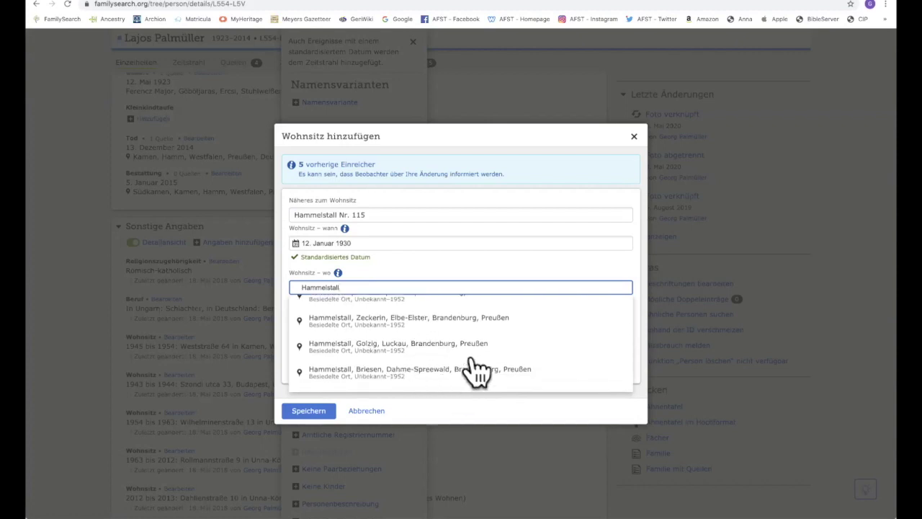
{"action": "scroll", "coordinate": [459, 341], "scroll_direction": "down", "scroll_amount": 4}
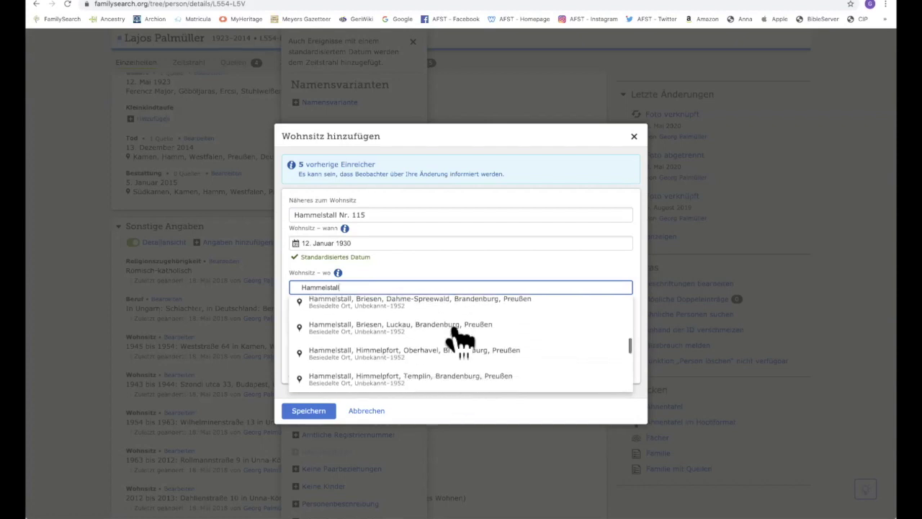
{"action": "scroll", "coordinate": [436, 365], "scroll_direction": "down", "scroll_amount": 3}
{"action": "scroll", "coordinate": [444, 366], "scroll_direction": "down", "scroll_amount": 1}
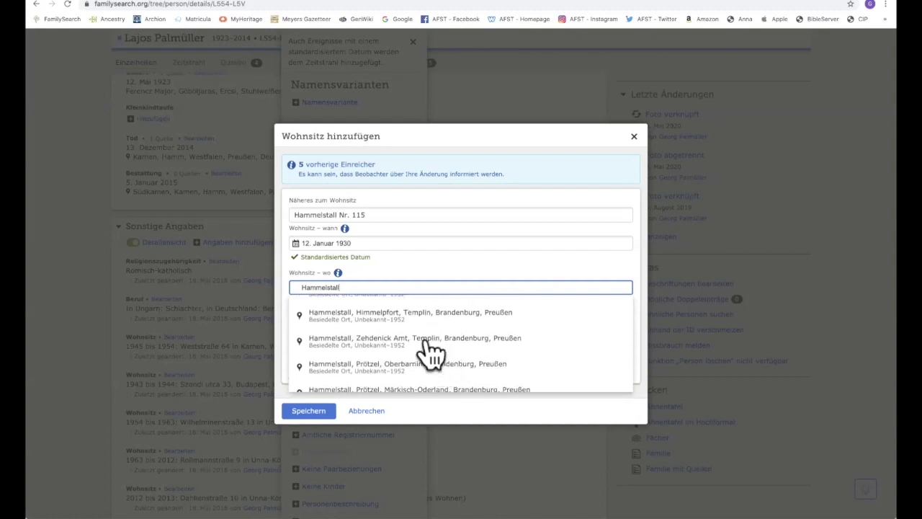
{"action": "scroll", "coordinate": [409, 335], "scroll_direction": "down", "scroll_amount": 2}
{"action": "scroll", "coordinate": [408, 334], "scroll_direction": "down", "scroll_amount": 2}
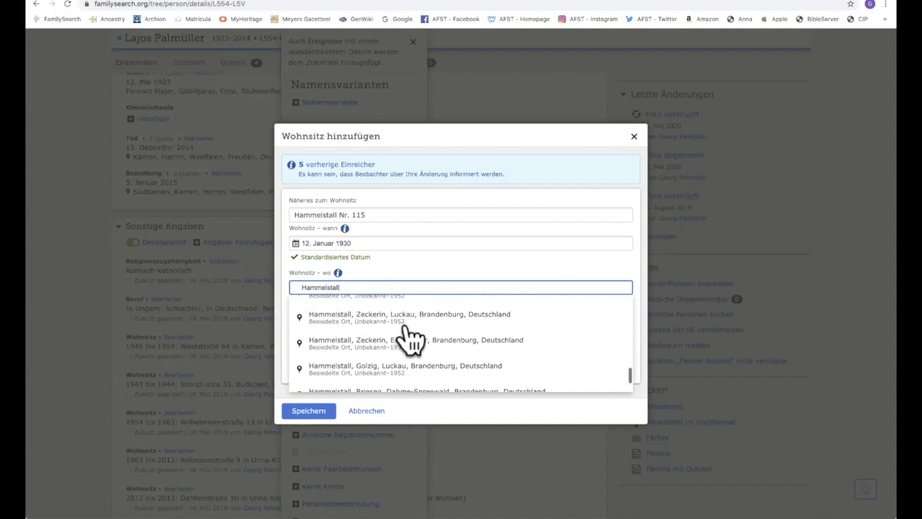
{"action": "scroll", "coordinate": [419, 346], "scroll_direction": "down", "scroll_amount": 1}
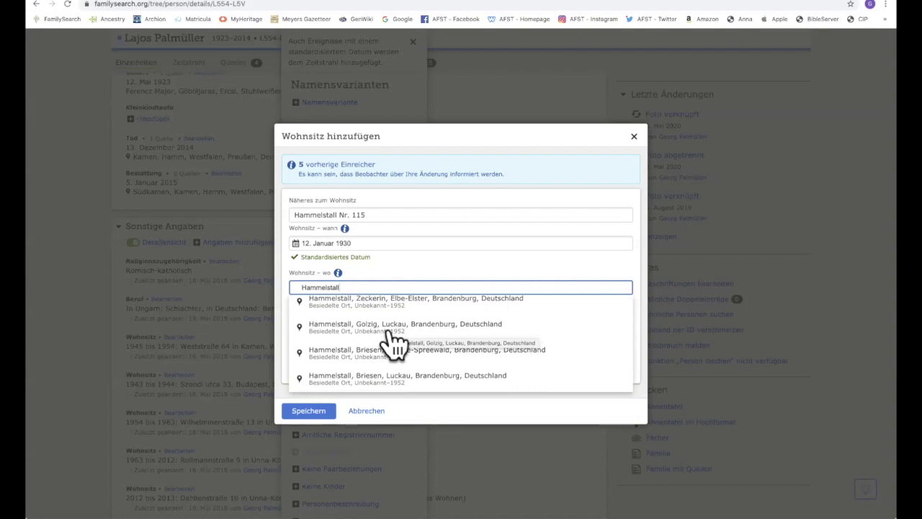
{"action": "scroll", "coordinate": [392, 335], "scroll_direction": "down", "scroll_amount": 5}
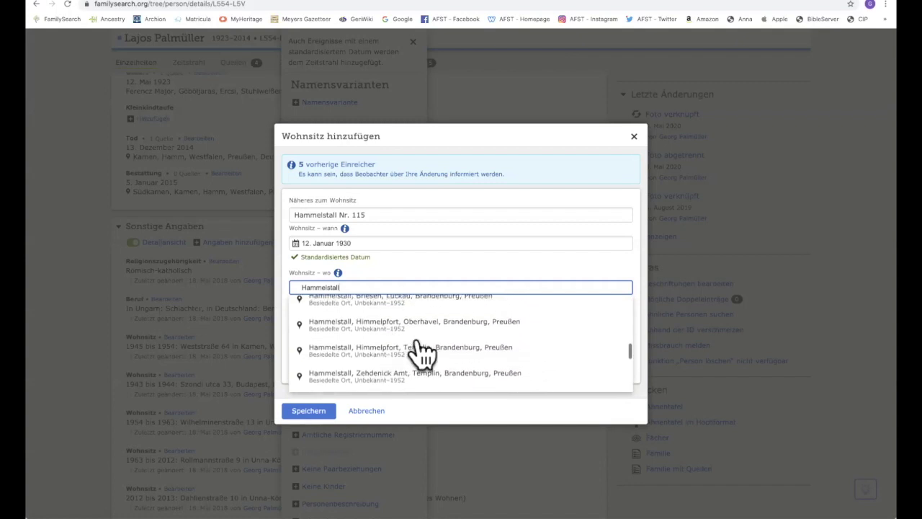
{"action": "scroll", "coordinate": [407, 338], "scroll_direction": "up", "scroll_amount": 6}
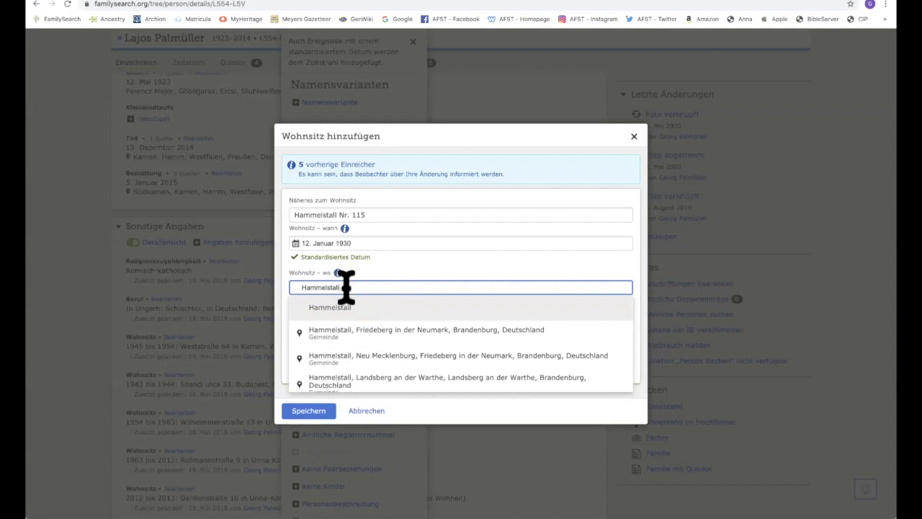
Step: Dismiss the place suggestions and cancel the Wohnsitz hinzufügen form without saving
{"action": "left_click", "coordinate": [376, 420]}
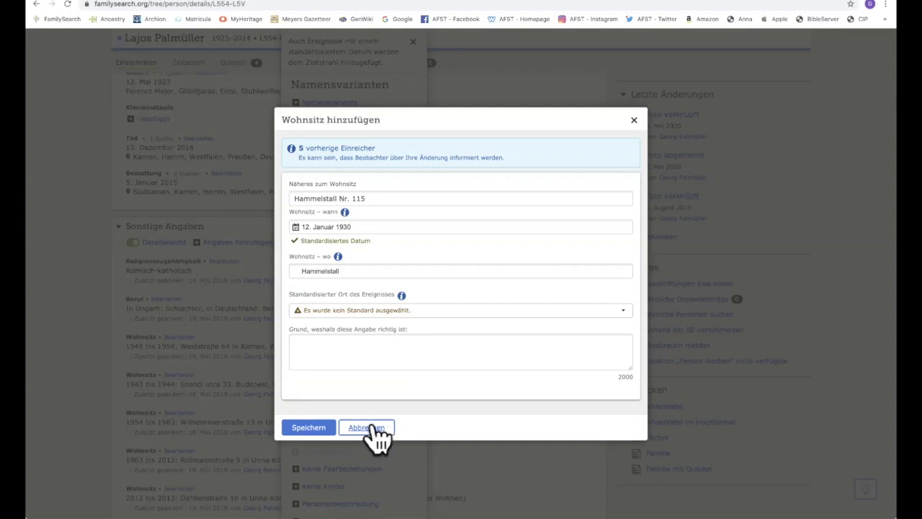
{"action": "left_click", "coordinate": [375, 429]}
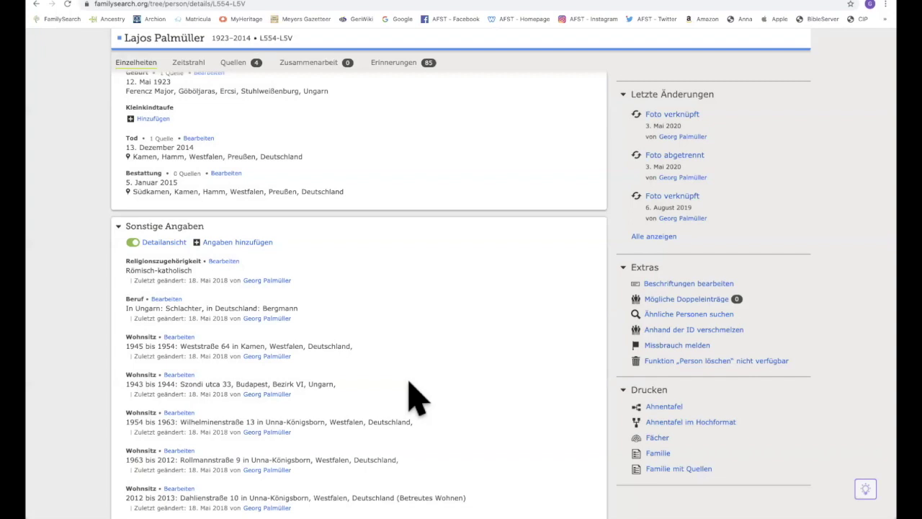
{"action": "scroll", "coordinate": [418, 396], "scroll_direction": "up", "scroll_amount": 5}
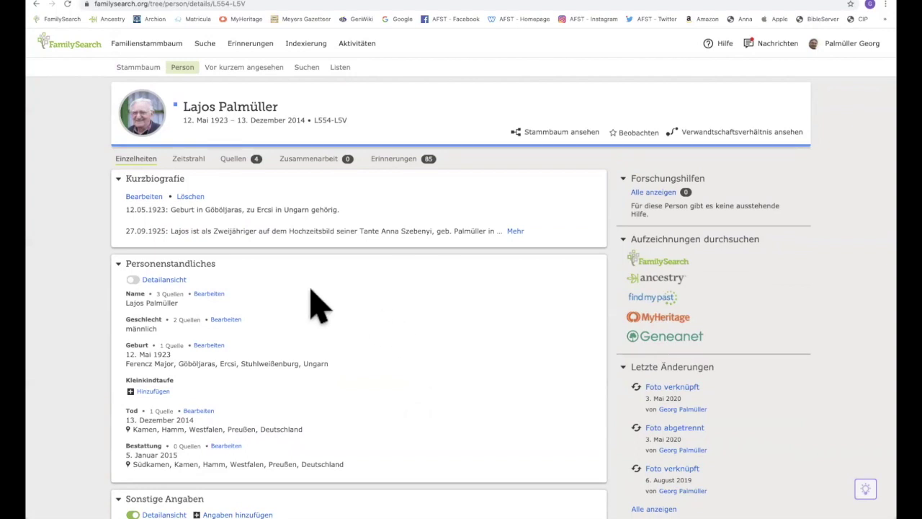
{"action": "scroll", "coordinate": [328, 309], "scroll_direction": "down", "scroll_amount": 5}
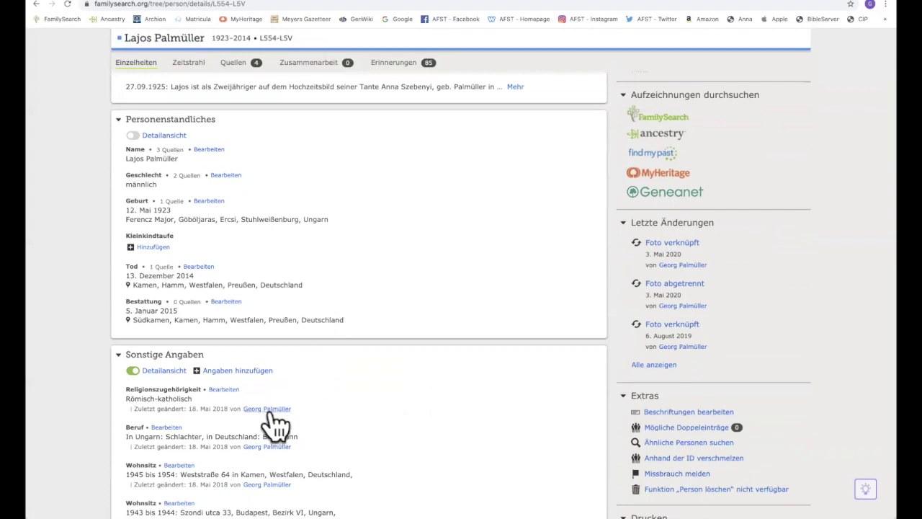
{"action": "scroll", "coordinate": [346, 292], "scroll_direction": "down", "scroll_amount": 3}
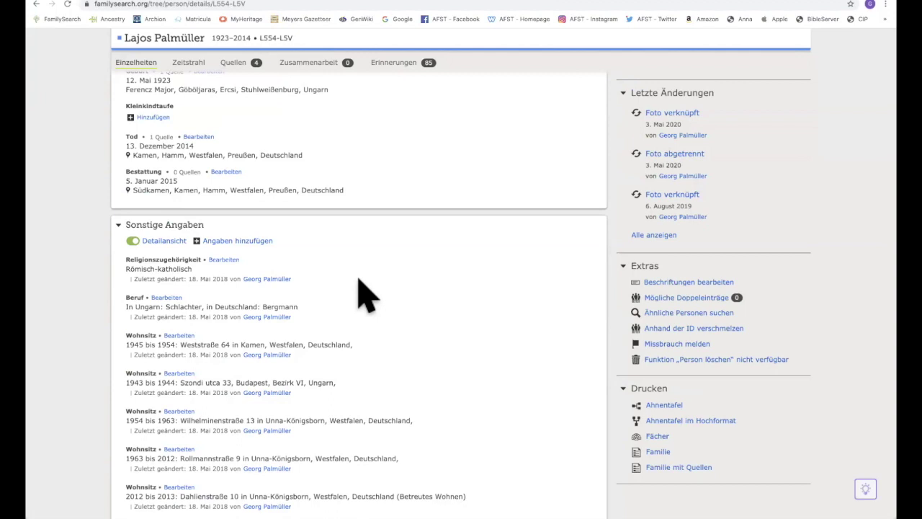
{"action": "scroll", "coordinate": [364, 296], "scroll_direction": "up", "scroll_amount": 5}
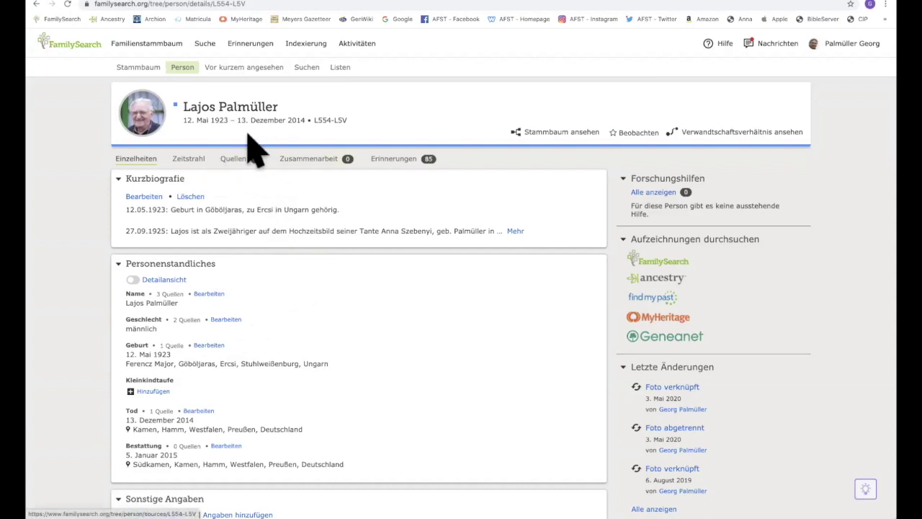
Step: Open Suche > Aufzeichnungen and pick Deutschland from Europe on the records map
{"action": "left_click", "coordinate": [204, 45]}
{"action": "left_click", "coordinate": [220, 84]}
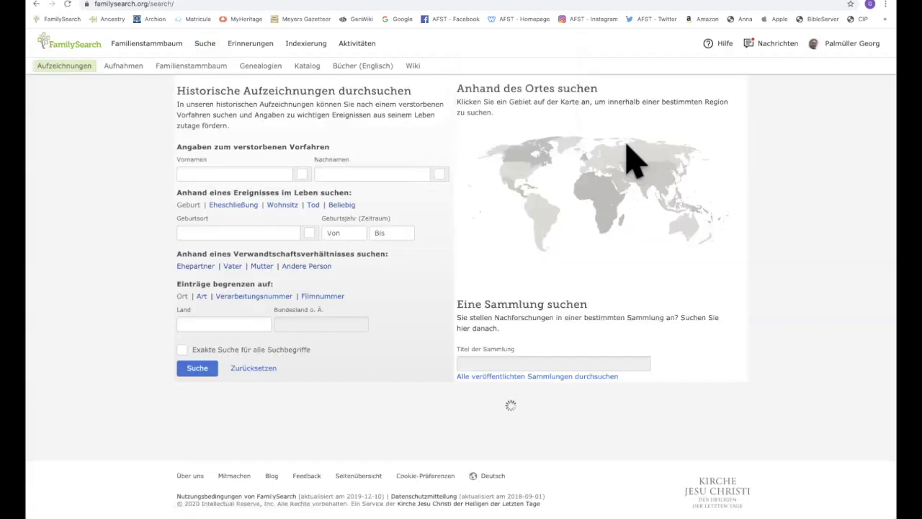
{"action": "left_click", "coordinate": [620, 161]}
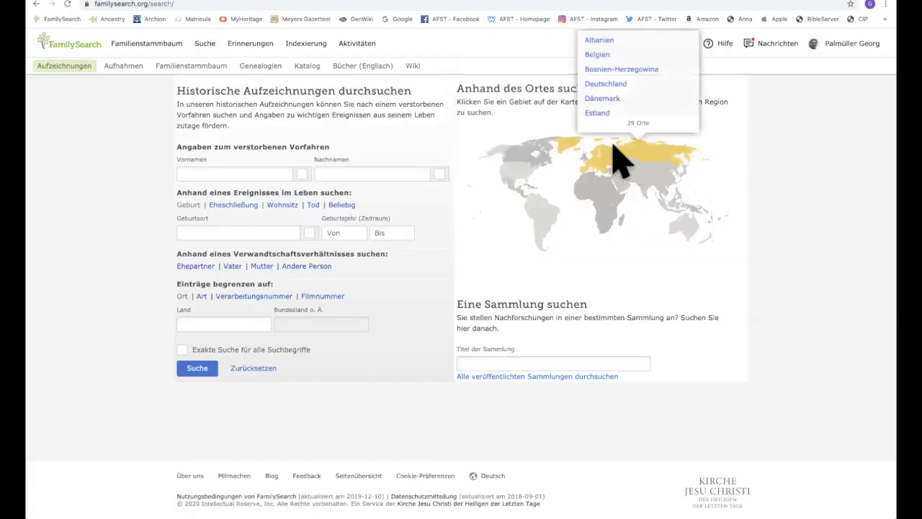
{"action": "left_click", "coordinate": [614, 85]}
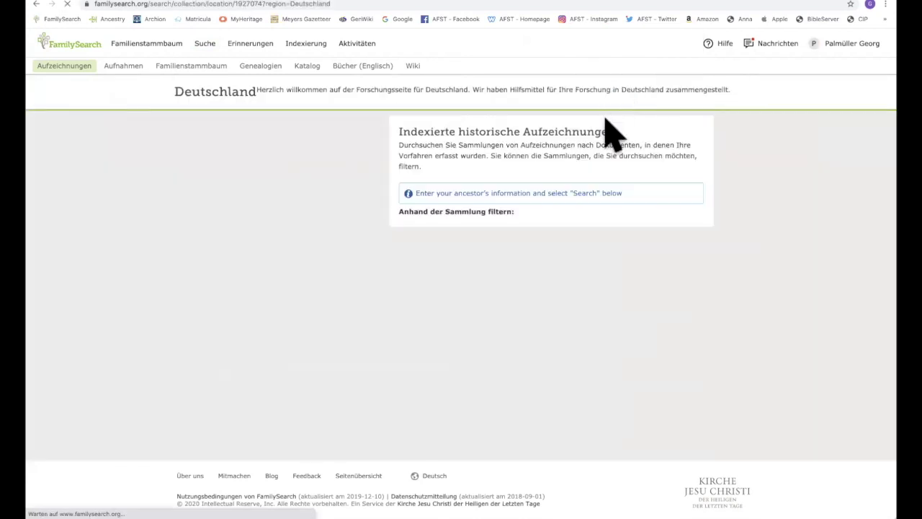
Step: Search German historical records for Heinrich Kramer, returning 19,051 matches
{"action": "left_click", "coordinate": [592, 237]}
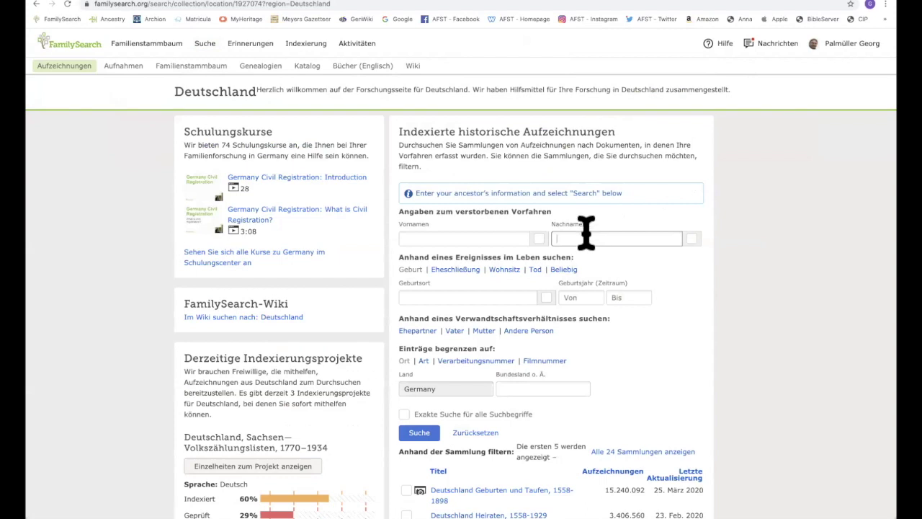
{"action": "left_click", "coordinate": [482, 242]}
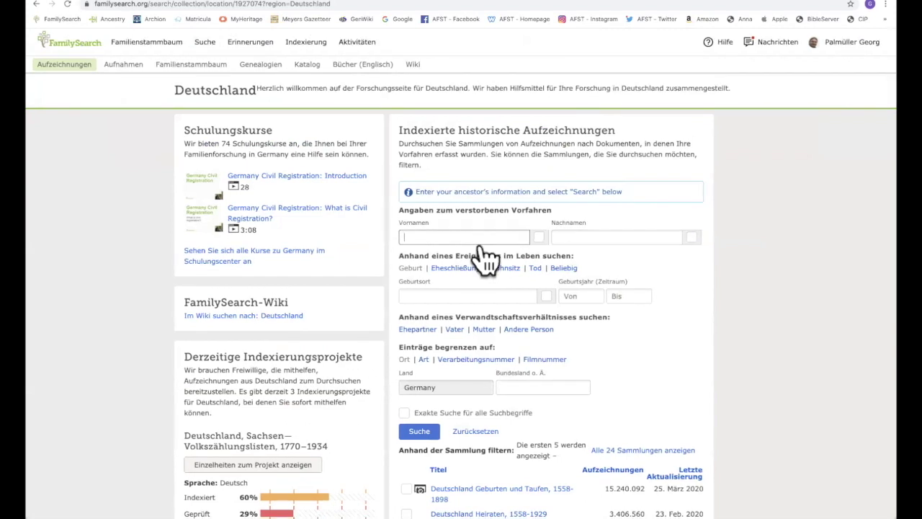
{"action": "type", "text": "Heinr"}
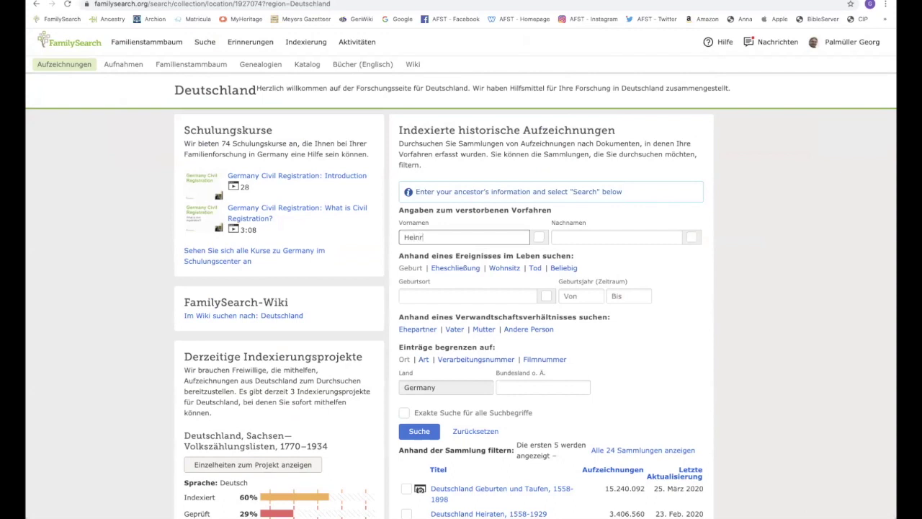
{"action": "type", "text": "ich"}
{"action": "key", "text": "Tab"}
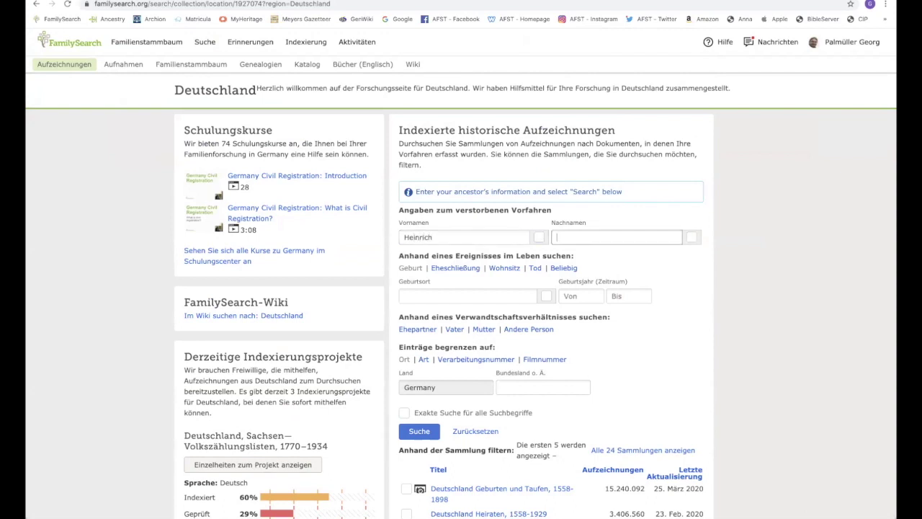
{"action": "type", "text": "Kramer"}
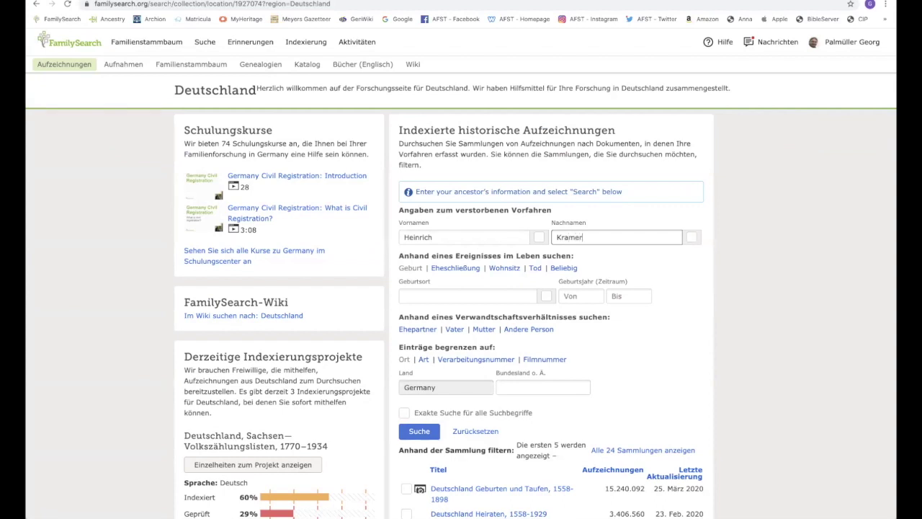
{"action": "left_click", "coordinate": [419, 430]}
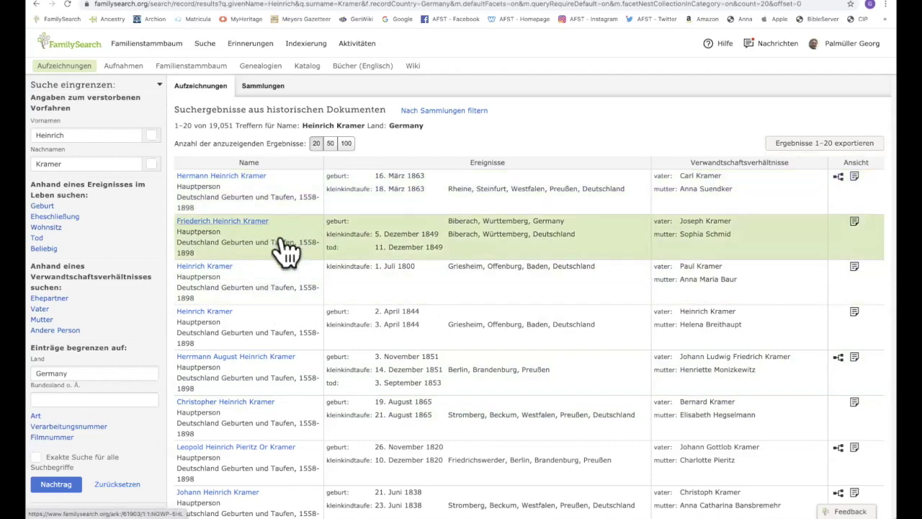
Step: Open Hermann Heinrich Kramer's 18 Mar 1863 christening record in Rheine, Westfalen
{"action": "scroll", "coordinate": [279, 208], "scroll_direction": "down", "scroll_amount": 6}
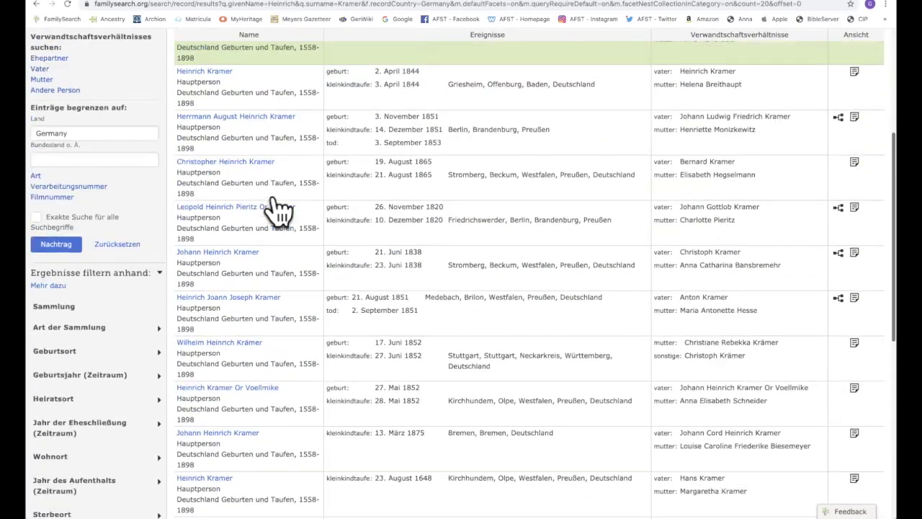
{"action": "scroll", "coordinate": [279, 209], "scroll_direction": "down", "scroll_amount": 3}
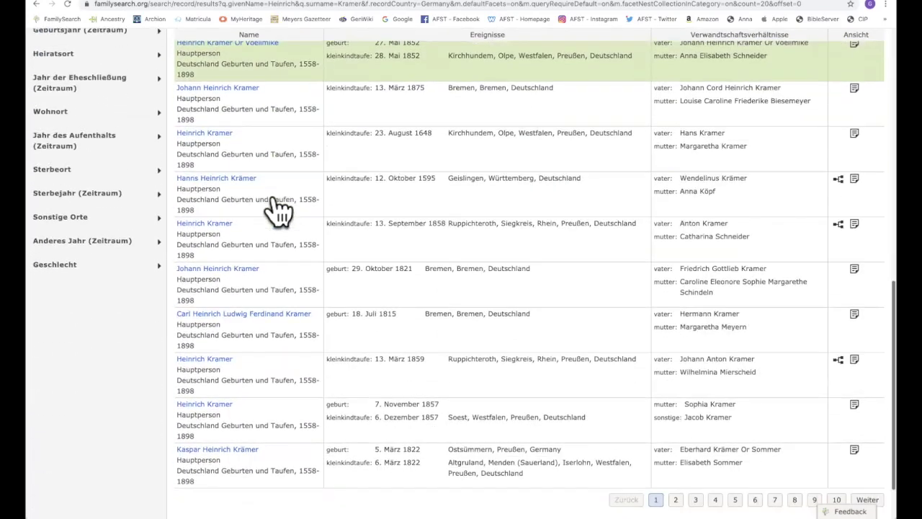
{"action": "scroll", "coordinate": [279, 209], "scroll_direction": "up", "scroll_amount": 4}
{"action": "scroll", "coordinate": [279, 209], "scroll_direction": "up", "scroll_amount": 5}
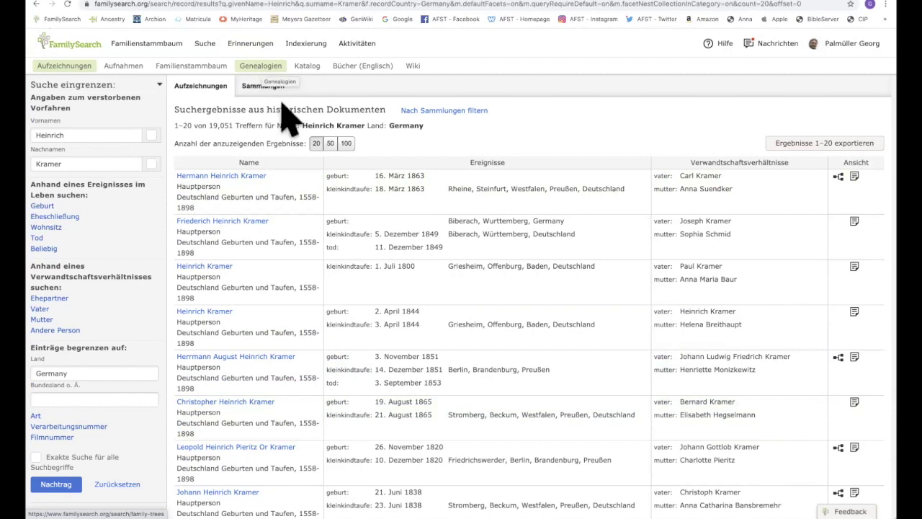
{"action": "left_click", "coordinate": [249, 177]}
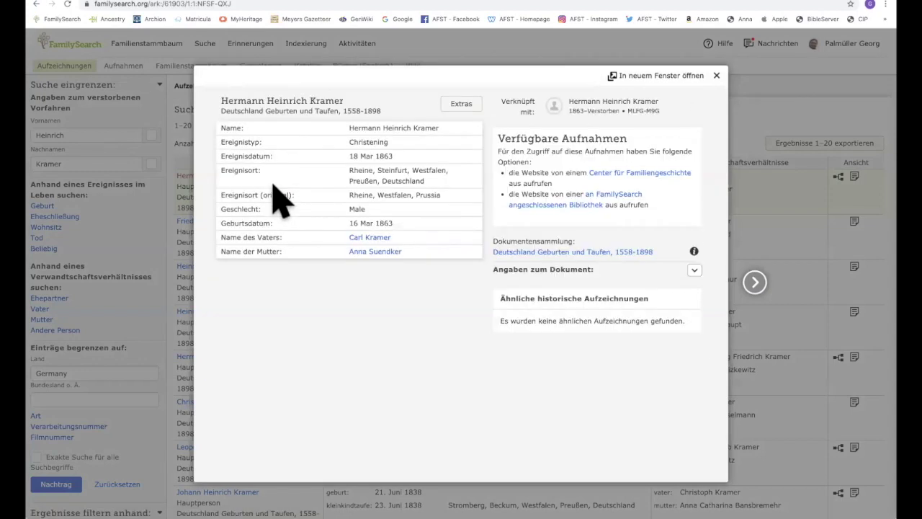
Step: Close the record and go to the Familienstammbaum find-a-person search form
{"action": "left_click", "coordinate": [717, 77]}
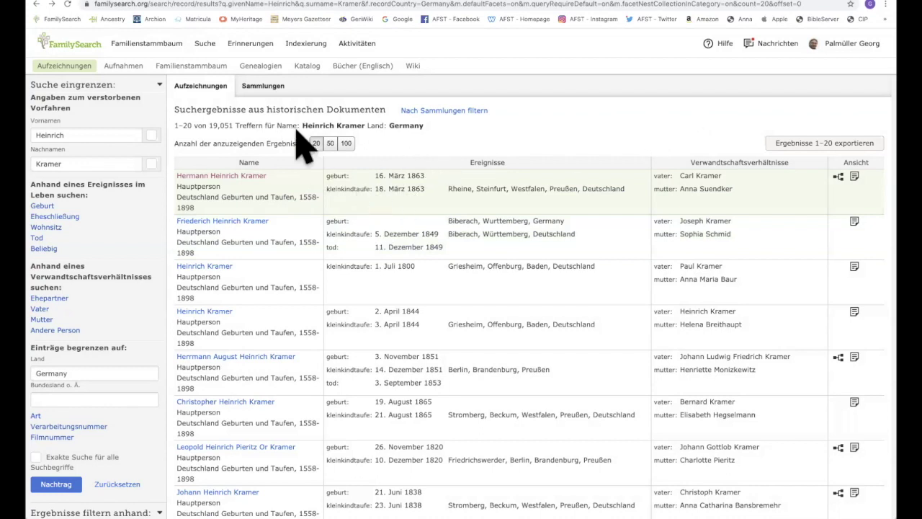
{"action": "left_click", "coordinate": [201, 66]}
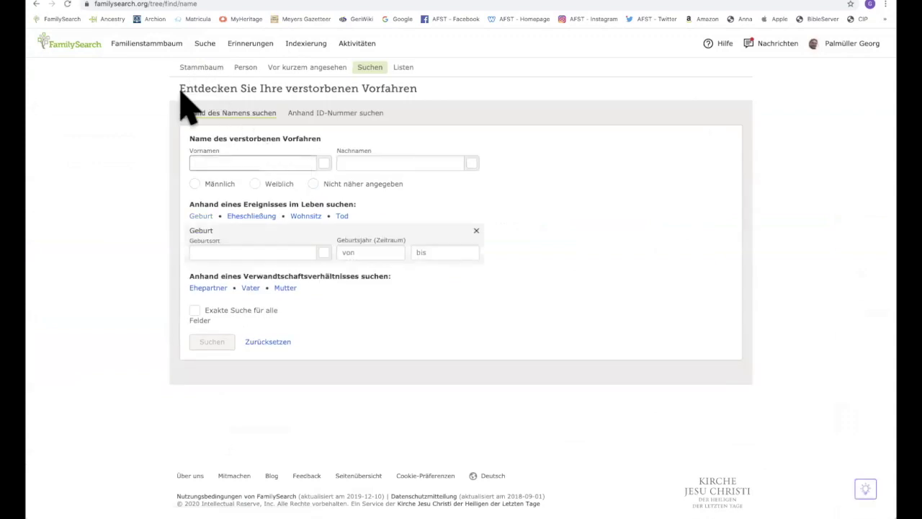
Step: Switch the family tree to the Stammbaum fan chart of seven ancestor generations
{"action": "left_click", "coordinate": [167, 51]}
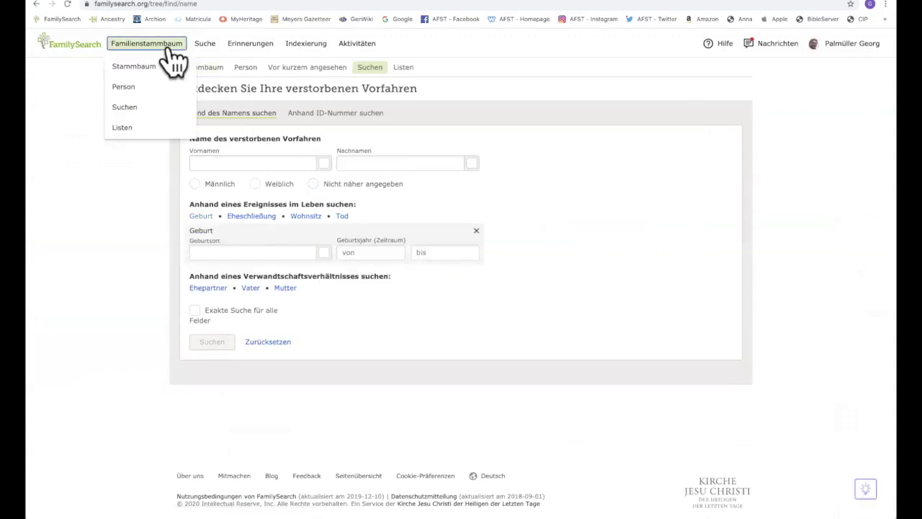
{"action": "left_click", "coordinate": [149, 68]}
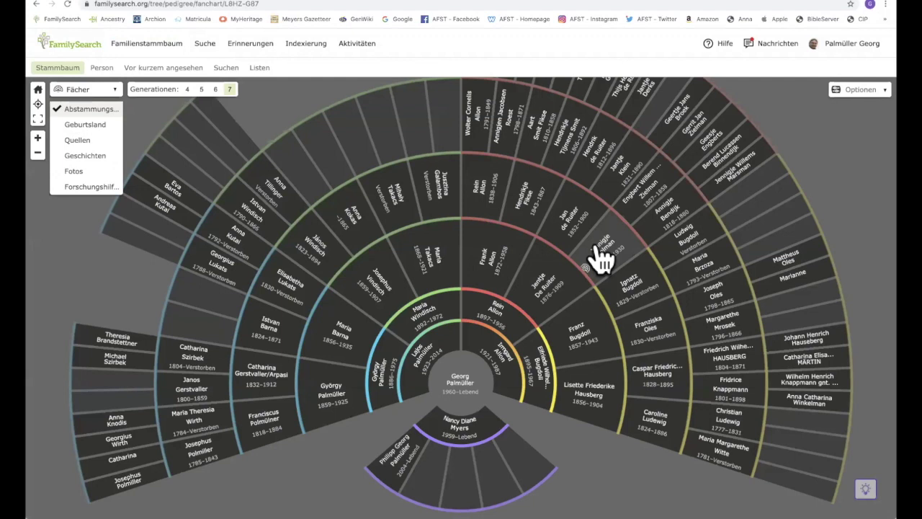
Step: Open the person page of Josephus Vindisch (1859–1907) from his fan chart segment
{"action": "scroll", "coordinate": [602, 256], "scroll_direction": "right", "scroll_amount": 1}
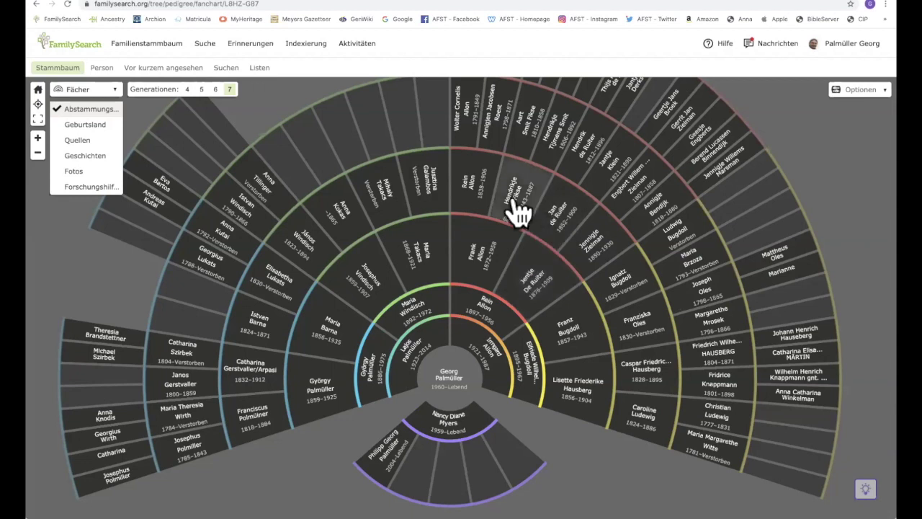
{"action": "scroll", "coordinate": [517, 211], "scroll_direction": "up", "scroll_amount": 3}
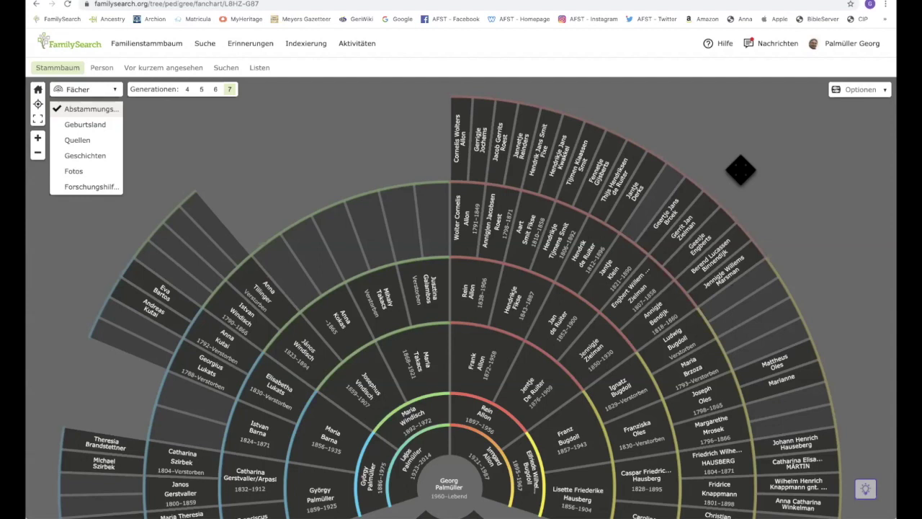
{"action": "left_click", "coordinate": [368, 389]}
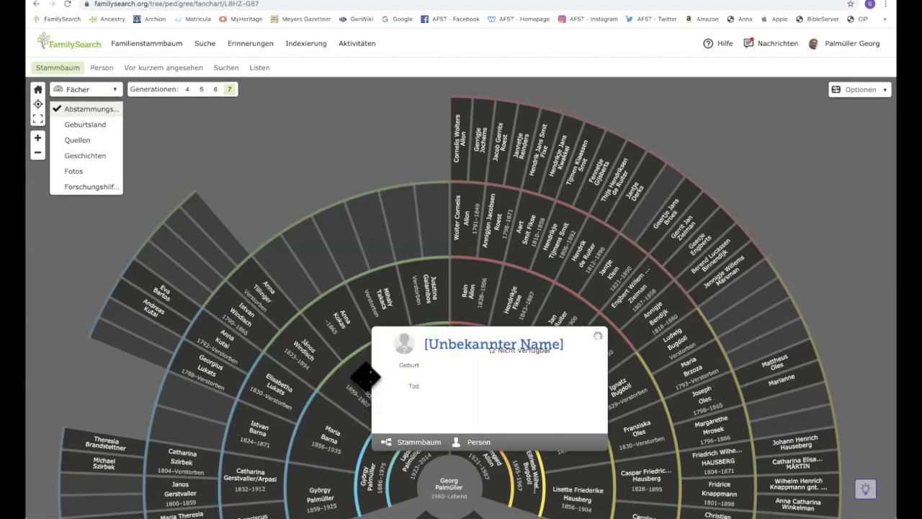
{"action": "left_click", "coordinate": [478, 451]}
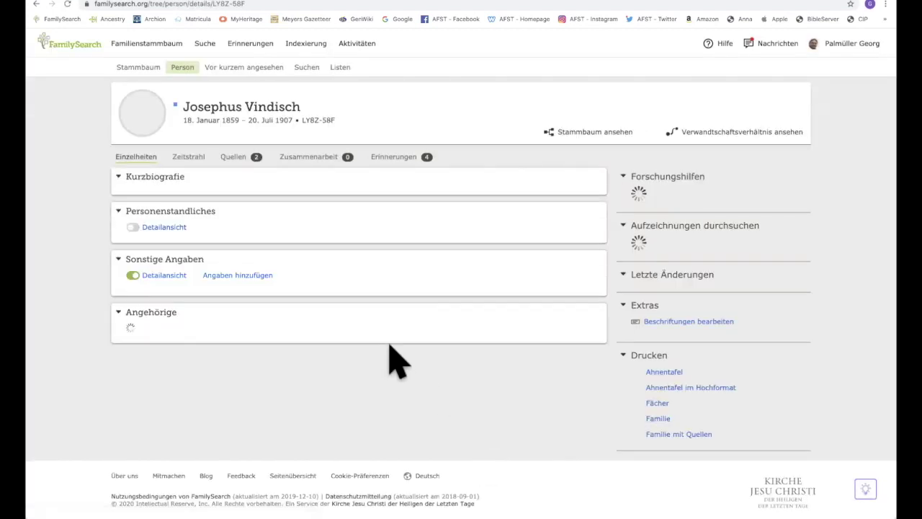
Step: Show Josephus Vindisch's Zeitstrahl timeline from his Sóskút birth, with the map of places
{"action": "scroll", "coordinate": [375, 310], "scroll_direction": "down", "scroll_amount": 3}
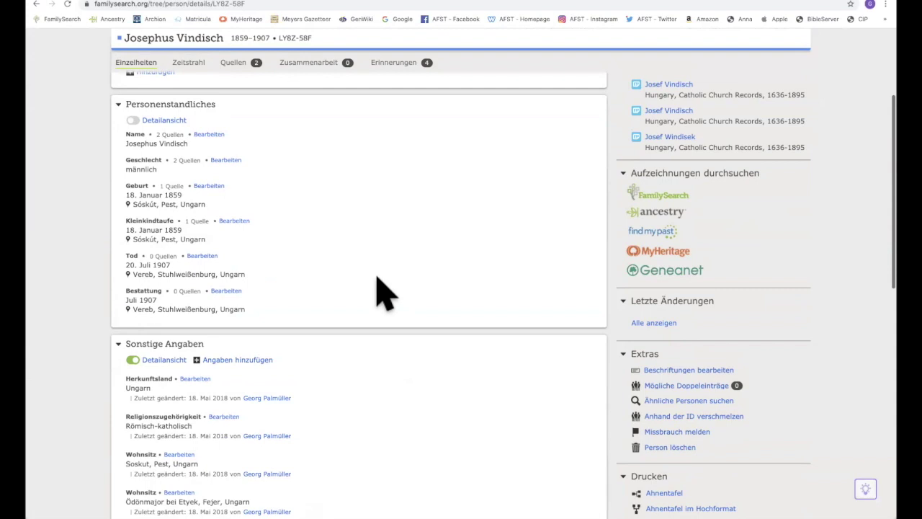
{"action": "scroll", "coordinate": [382, 292], "scroll_direction": "up", "scroll_amount": 3}
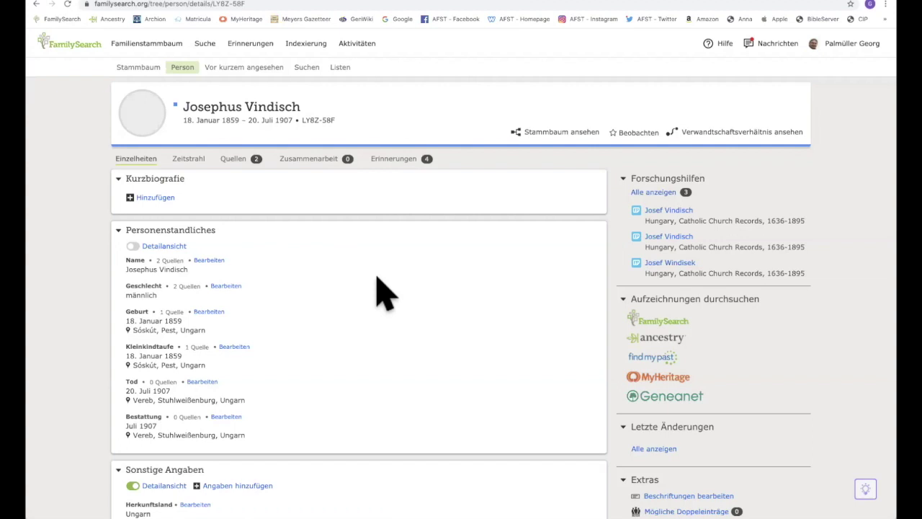
{"action": "left_click", "coordinate": [192, 160]}
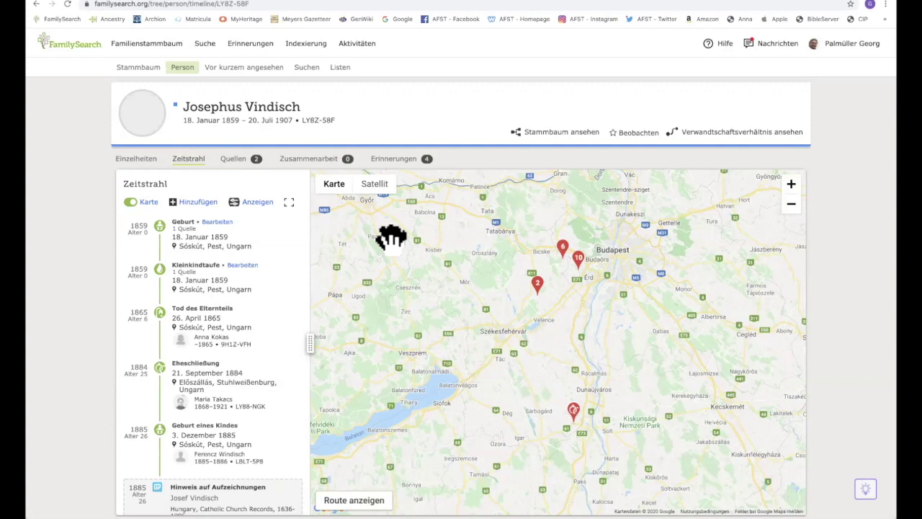
Step: Go back to the Einzelheiten view listing his Sóskút birth and 1907 Vereb death
{"action": "mouse_move", "coordinate": [333, 189]}
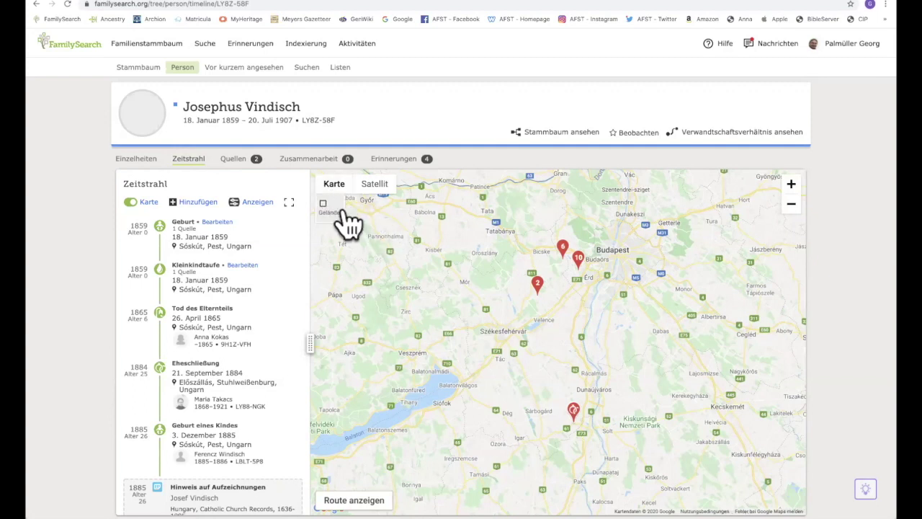
{"action": "left_click", "coordinate": [144, 160]}
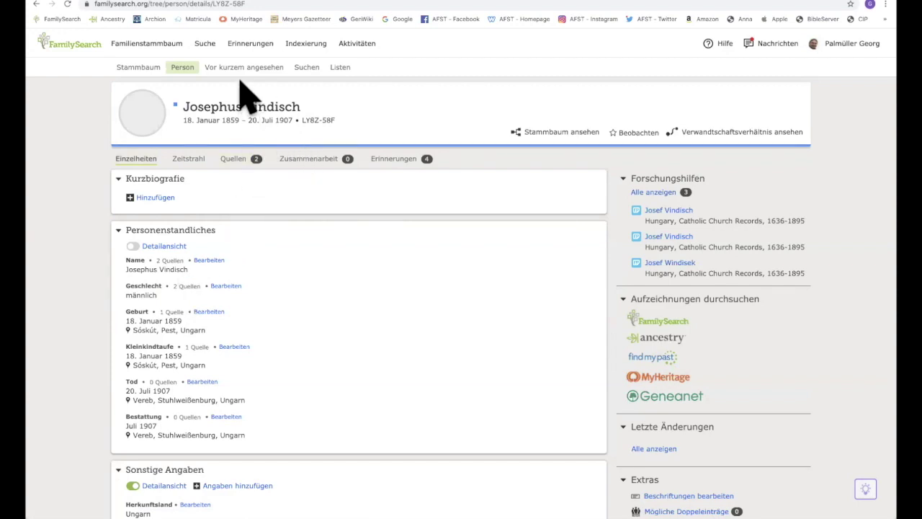
Step: Open the Genealogien durchsuchen form for user-submitted family trees
{"action": "left_click", "coordinate": [206, 44]}
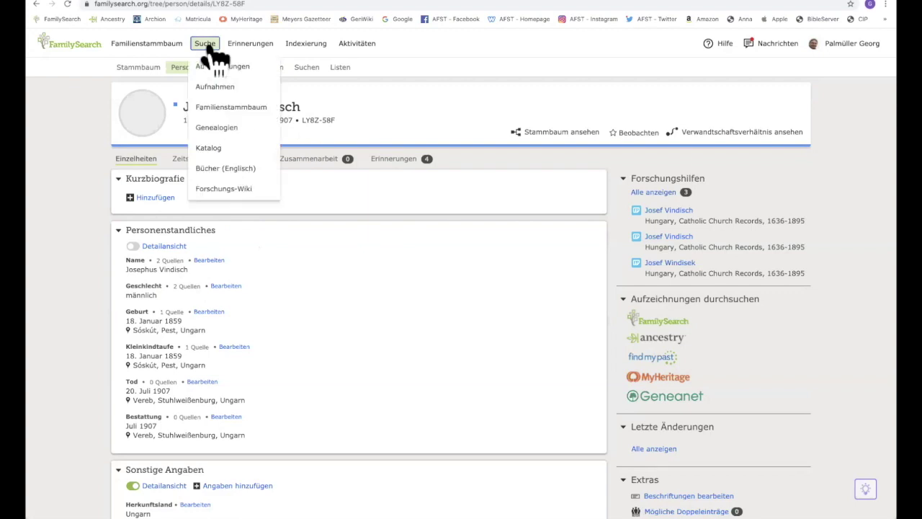
{"action": "left_click", "coordinate": [217, 130]}
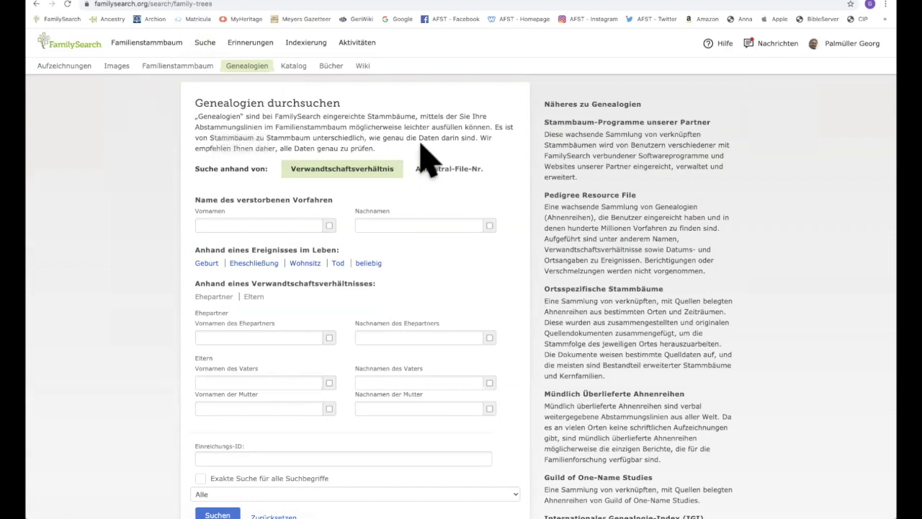
{"action": "scroll", "coordinate": [425, 158], "scroll_direction": "down", "scroll_amount": 3}
{"action": "scroll", "coordinate": [421, 142], "scroll_direction": "up", "scroll_amount": 3}
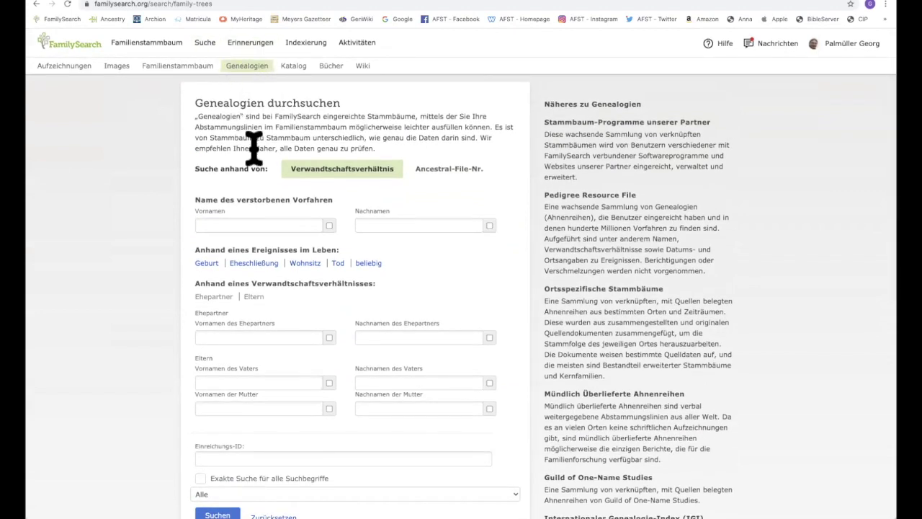
{"action": "scroll", "coordinate": [253, 148], "scroll_direction": "down", "scroll_amount": 10}
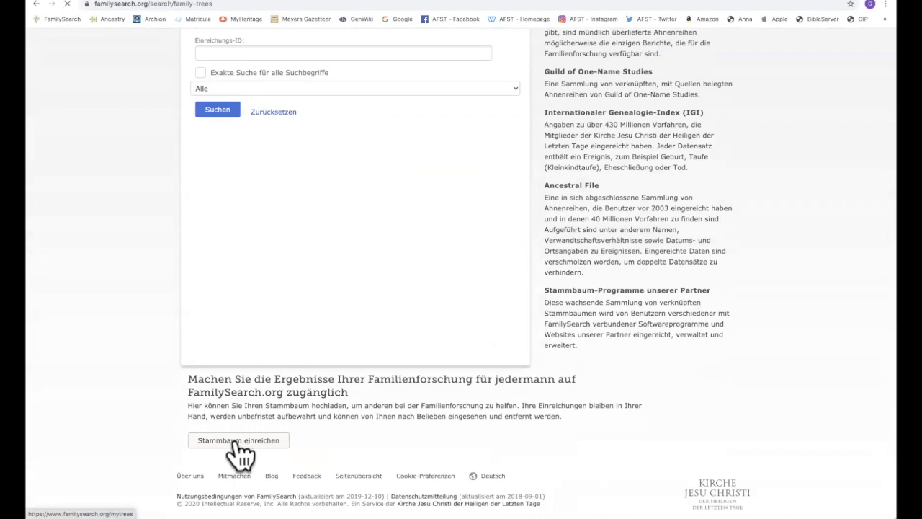
Step: View the uploaded 2,255-person GEDCOM tree page, then show the Suche menu options
{"action": "left_click", "coordinate": [235, 442]}
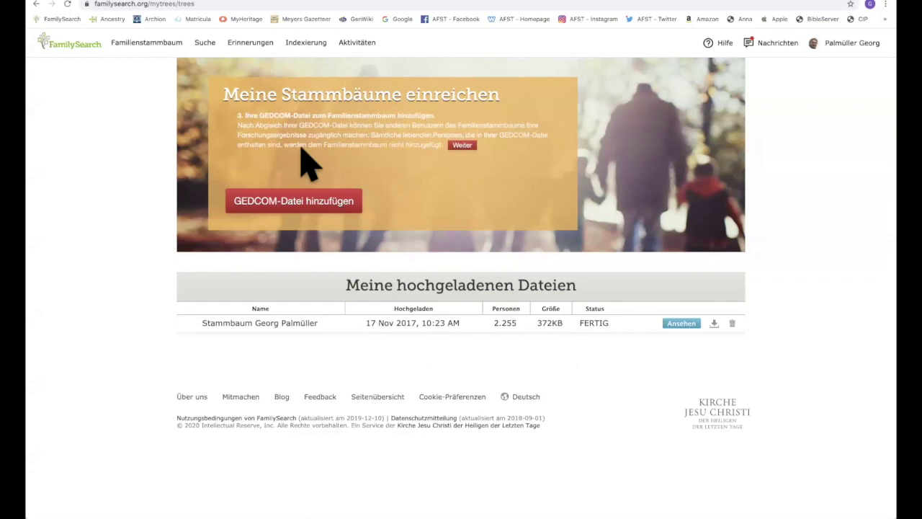
{"action": "left_click", "coordinate": [203, 44]}
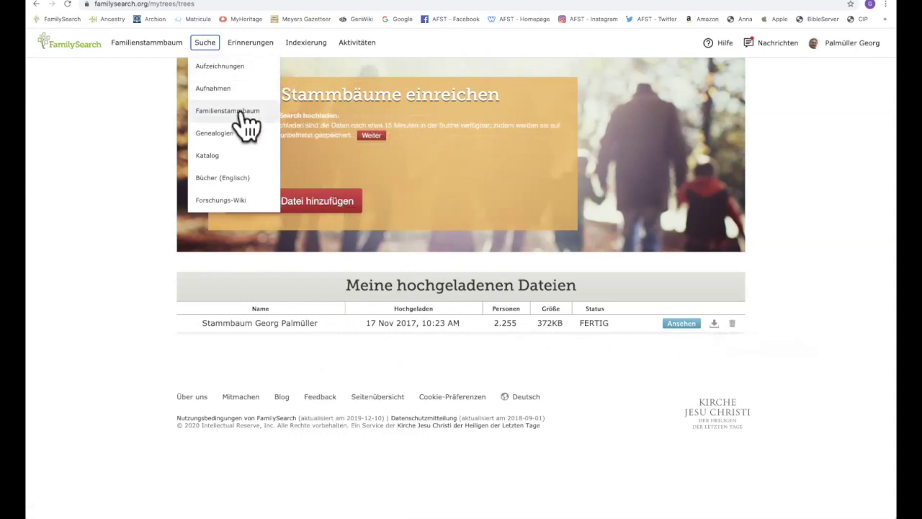
{"action": "left_click", "coordinate": [222, 136]}
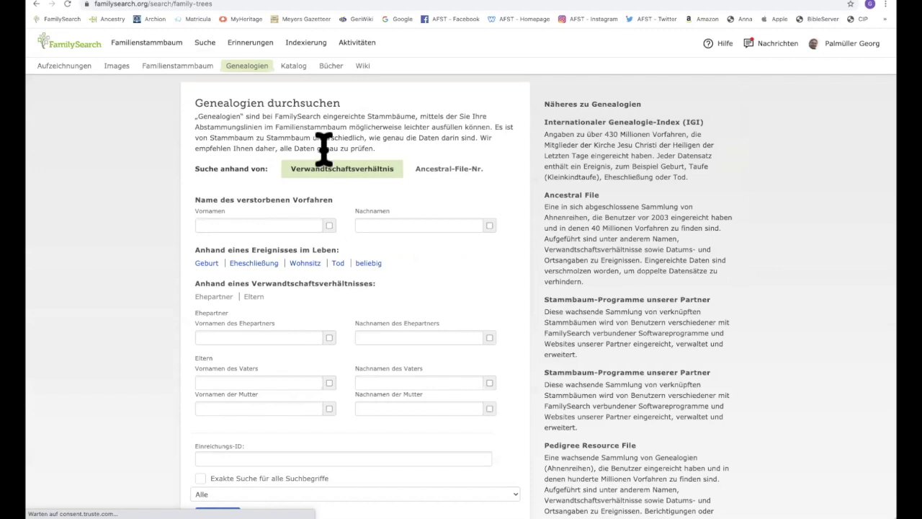
{"action": "left_click", "coordinate": [286, 223]}
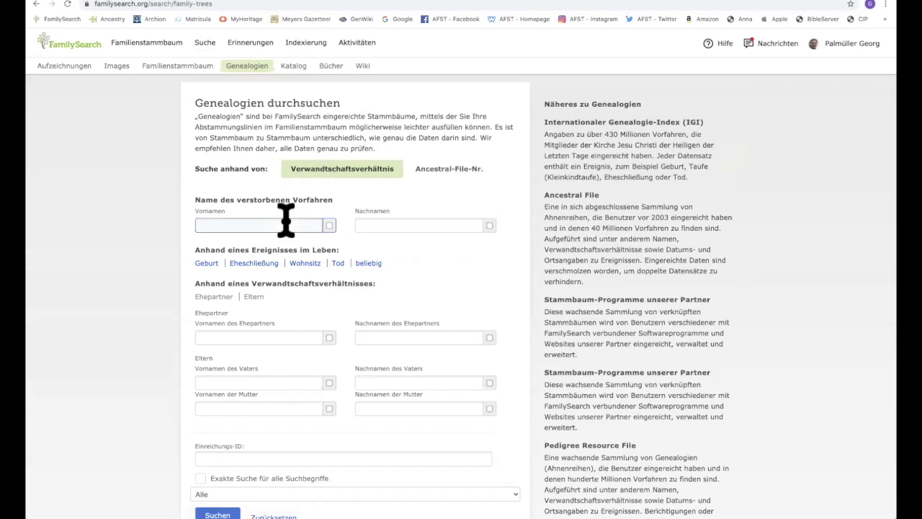
{"action": "type", "text": "györgy"}
{"action": "left_click", "coordinate": [419, 226]}
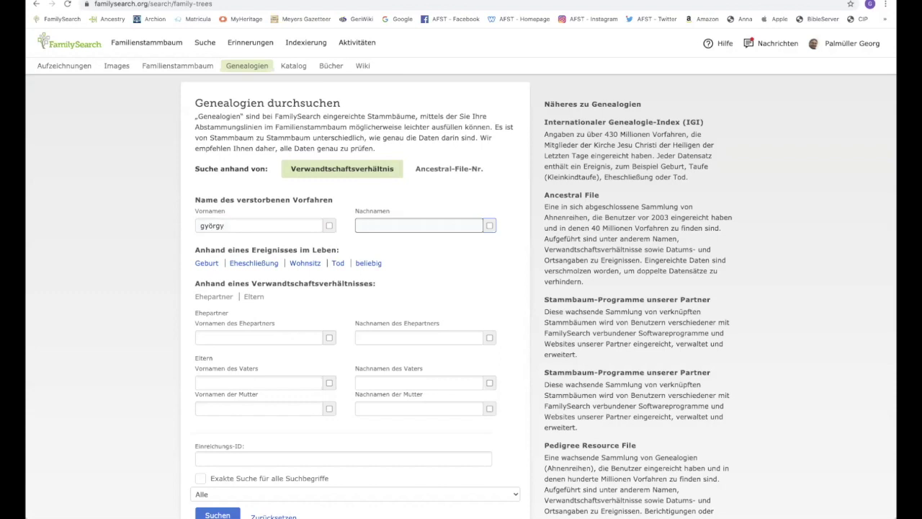
{"action": "type", "text": "palmüller"}
{"action": "scroll", "coordinate": [242, 308], "scroll_direction": "down", "scroll_amount": 3}
{"action": "left_click", "coordinate": [218, 392]}
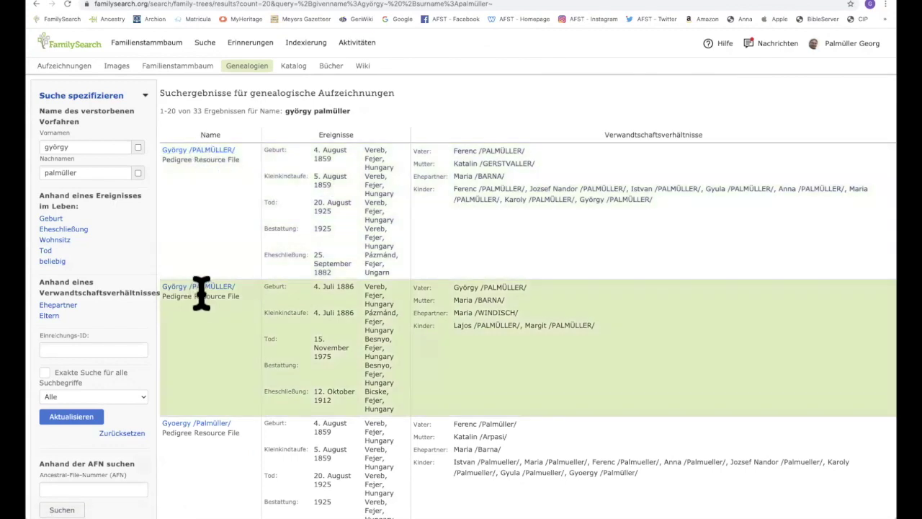
Step: Open the 1886–1975 ancestor's Pedigree Resource File entry and scroll to its citation
{"action": "left_click", "coordinate": [208, 286]}
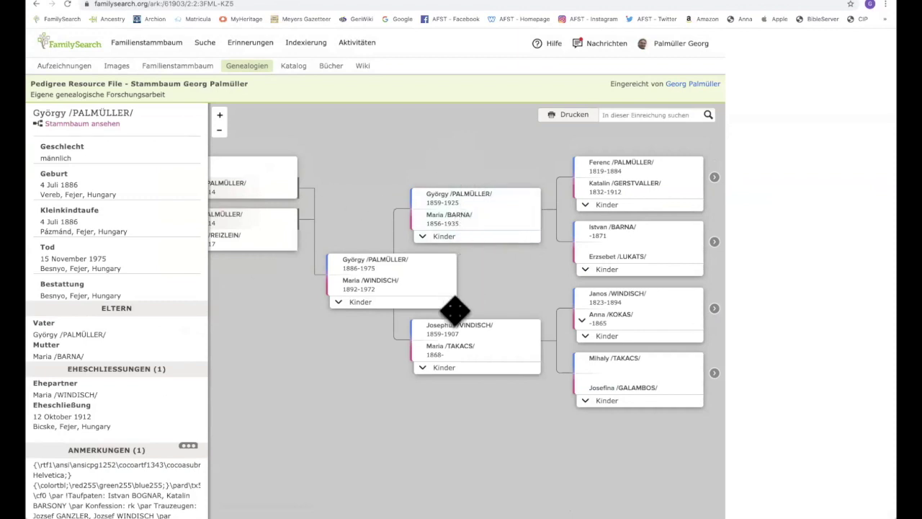
{"action": "scroll", "coordinate": [130, 345], "scroll_direction": "down", "scroll_amount": 5}
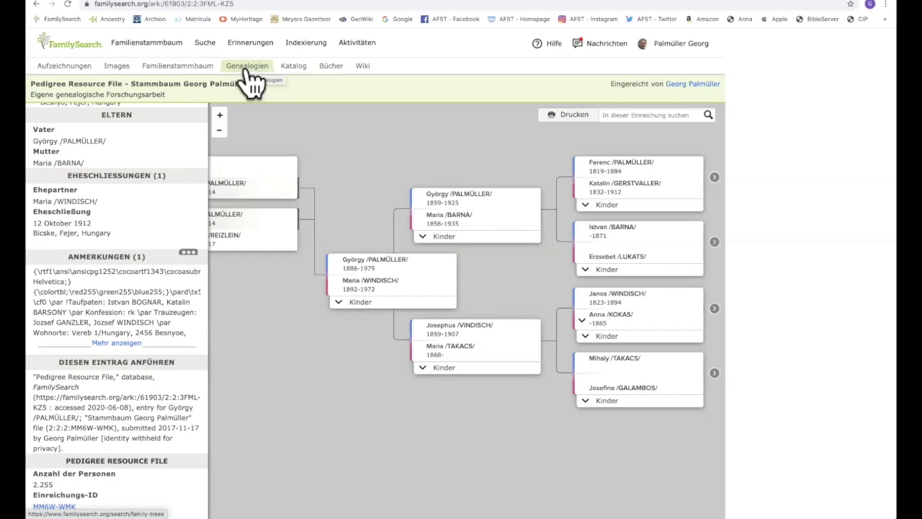
Step: From Genealogien, reach the Stammbaum einreichen page listing the uploaded 2,255-person GEDCOM tree
{"action": "left_click", "coordinate": [259, 72]}
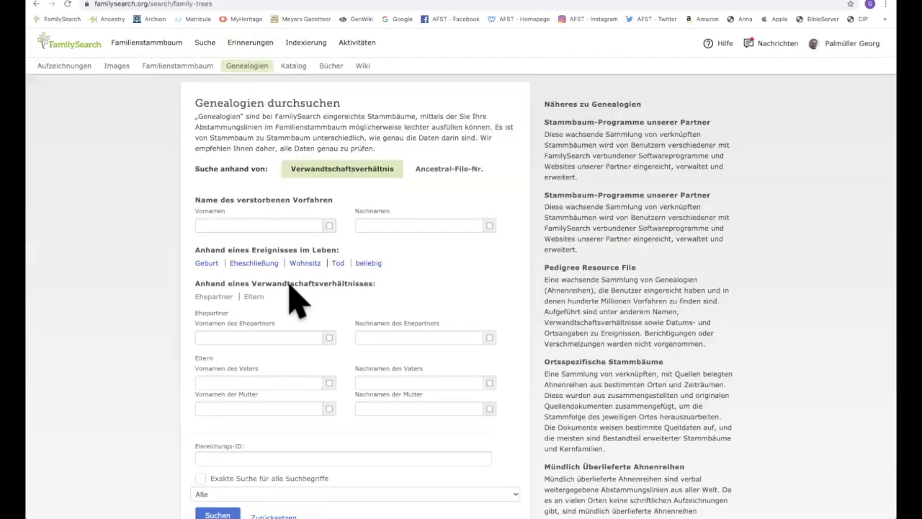
{"action": "scroll", "coordinate": [265, 137], "scroll_direction": "down", "scroll_amount": 1}
{"action": "scroll", "coordinate": [271, 195], "scroll_direction": "down", "scroll_amount": 5}
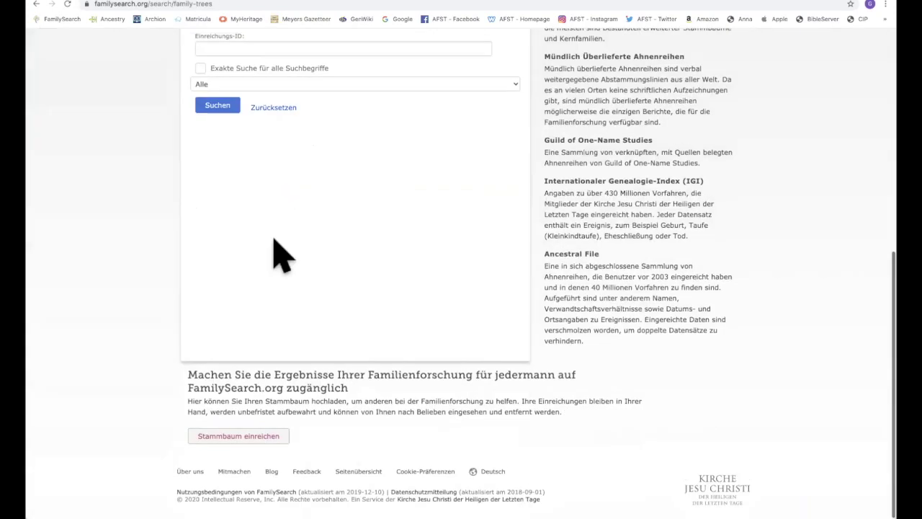
{"action": "left_click", "coordinate": [248, 441]}
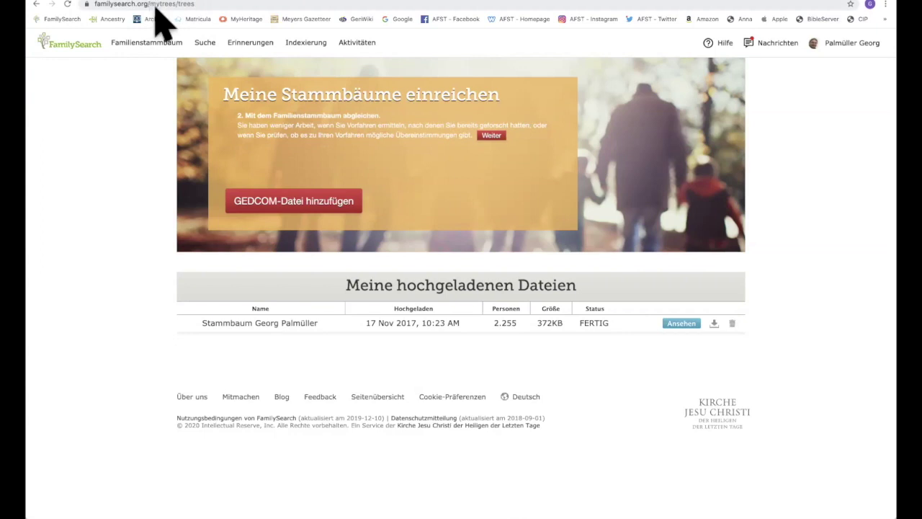
Step: Show the Familienstammbaum as the Stammbaum fan chart with seven ancestor generations
{"action": "left_click", "coordinate": [148, 45]}
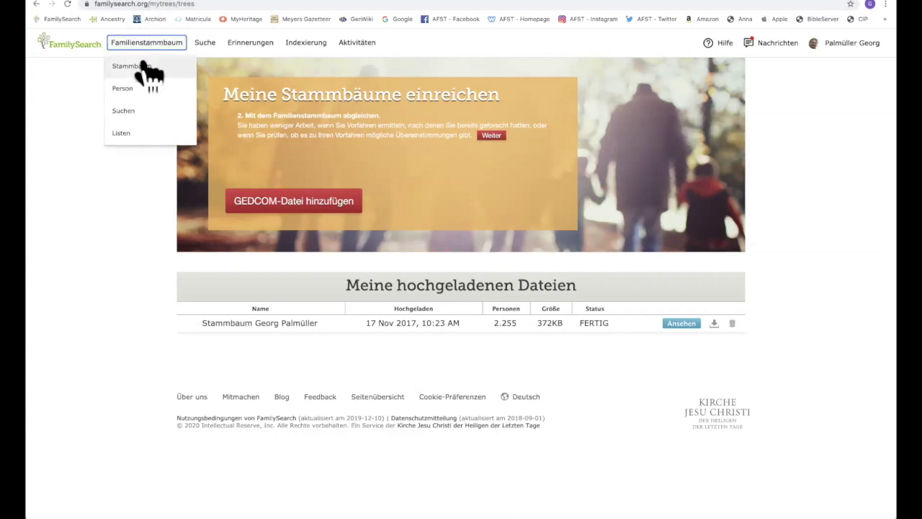
{"action": "left_click", "coordinate": [142, 67]}
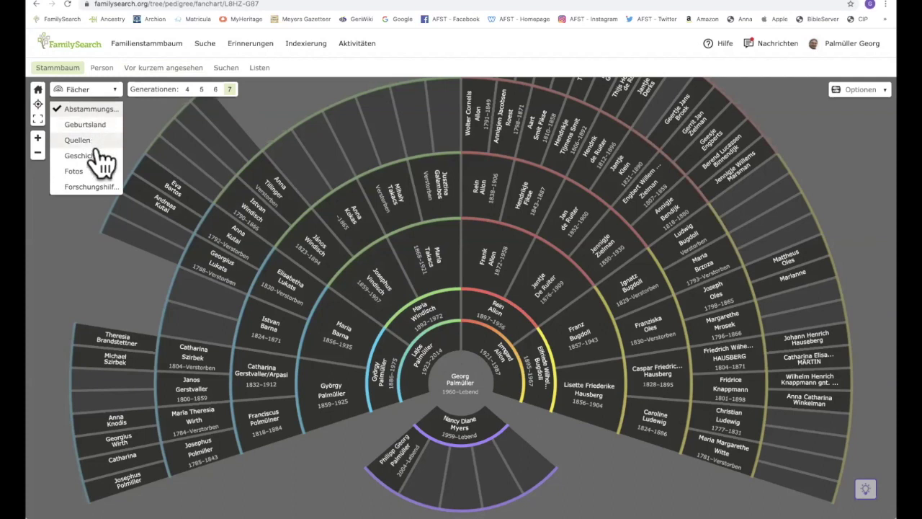
Step: Switch the chart layout from Fächer to the Hochformat portrait pedigree
{"action": "left_click", "coordinate": [92, 93]}
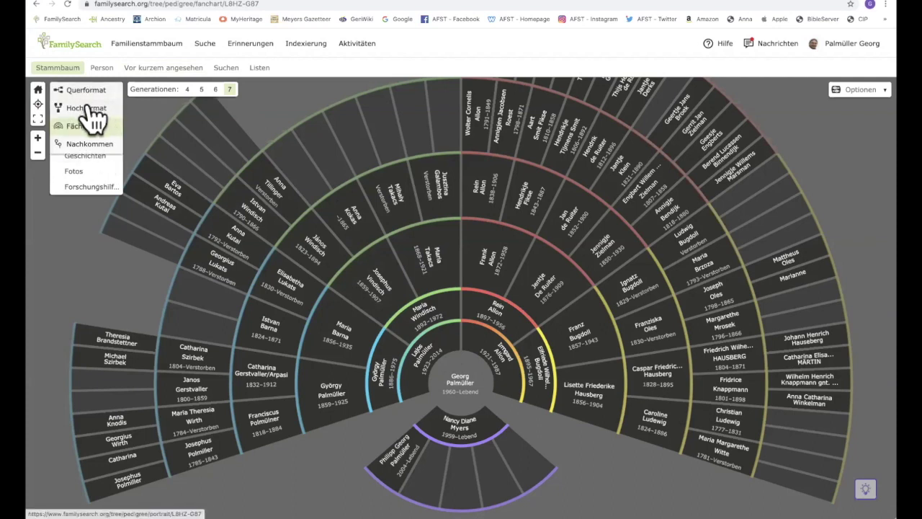
{"action": "left_click", "coordinate": [87, 110]}
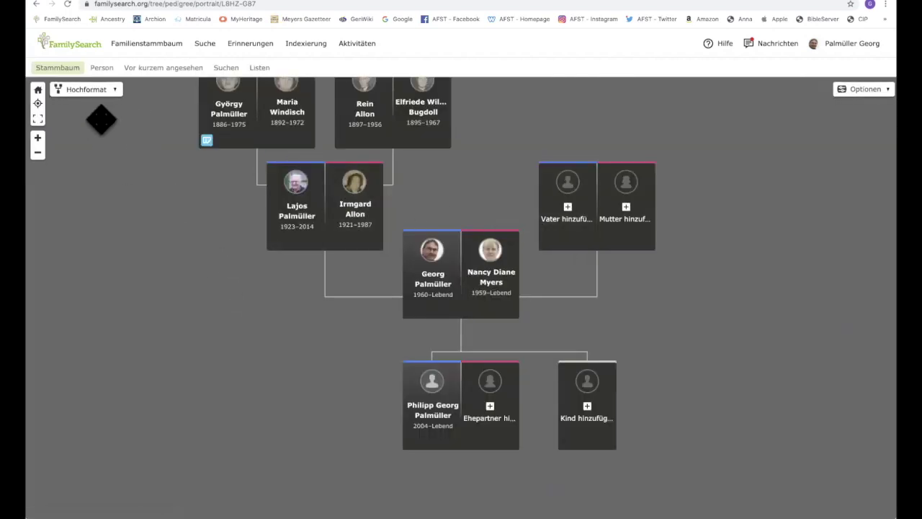
{"action": "left_click", "coordinate": [102, 94]}
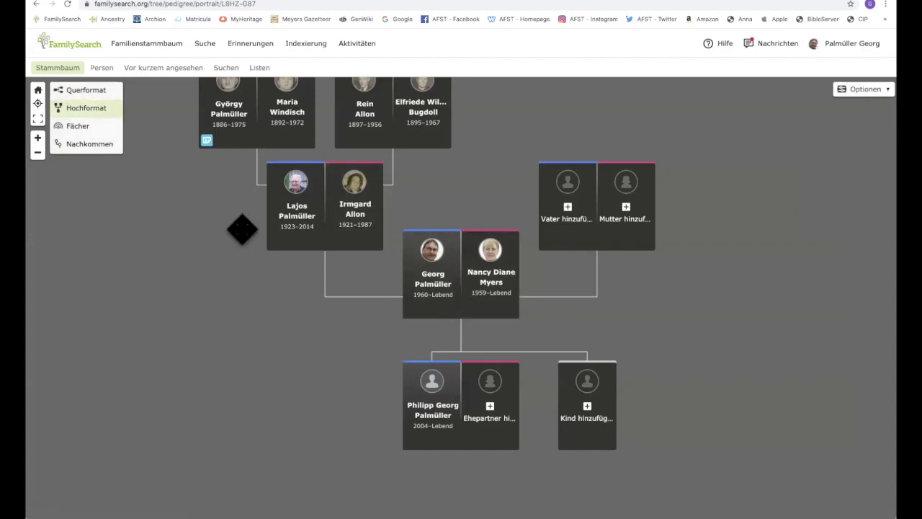
Step: Check the 1886–1975 ancestor's person details, then centre the portrait pedigree on him
{"action": "left_click", "coordinate": [232, 124]}
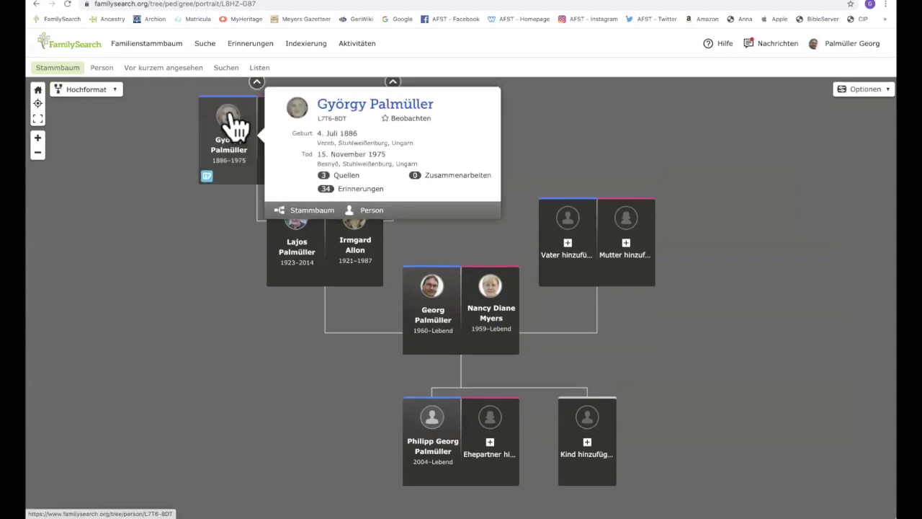
{"action": "left_click", "coordinate": [372, 211]}
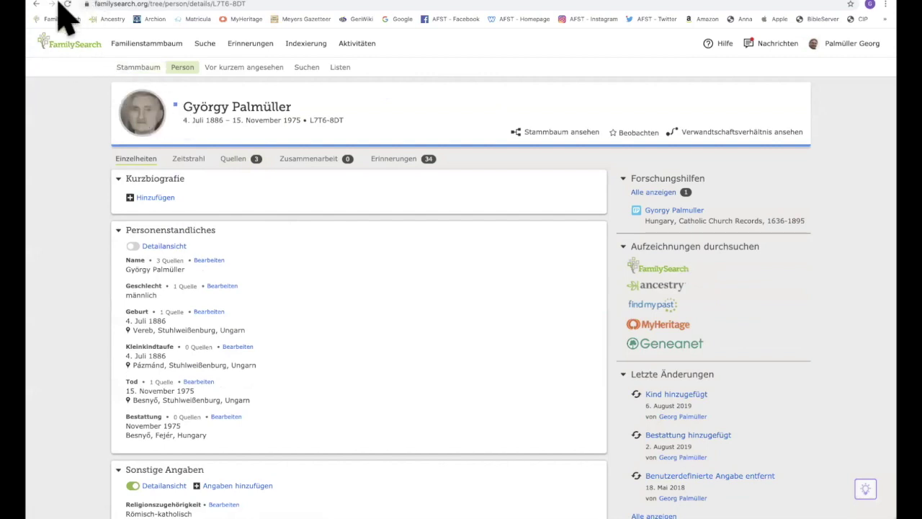
{"action": "left_click", "coordinate": [141, 67]}
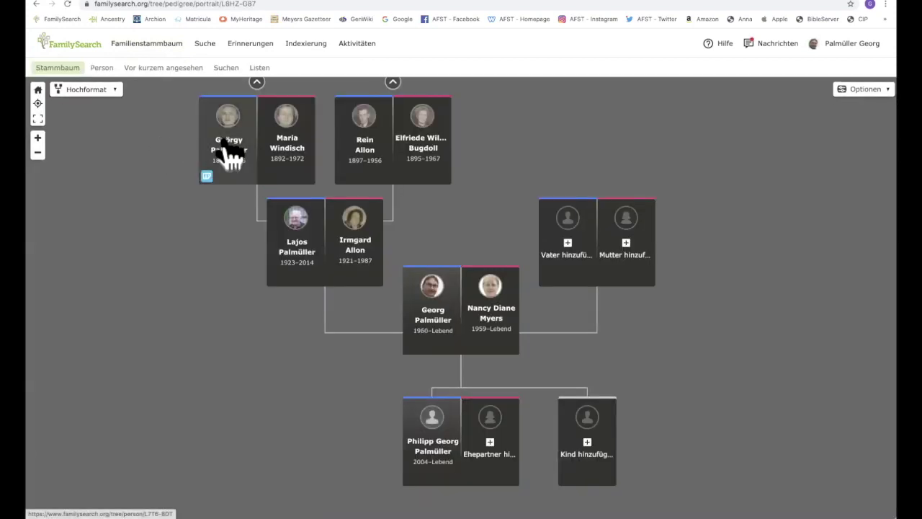
{"action": "left_click", "coordinate": [225, 144]}
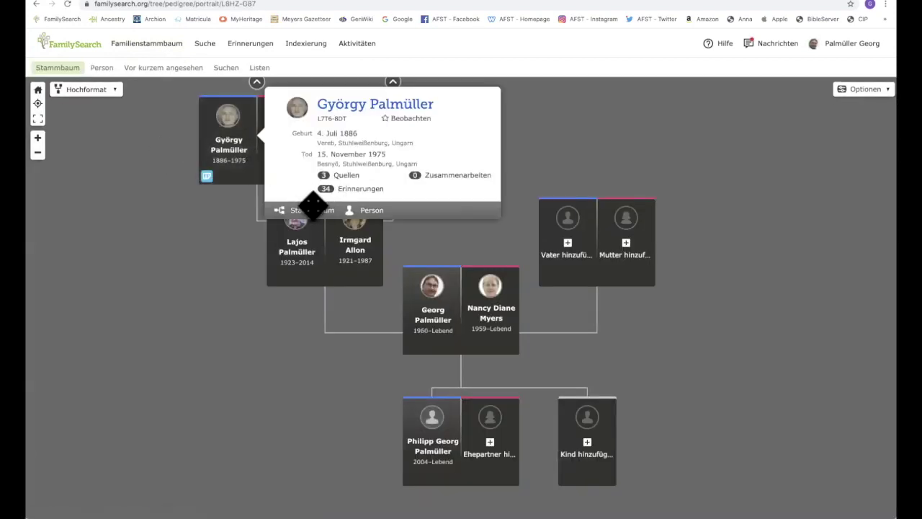
{"action": "left_click", "coordinate": [312, 210]}
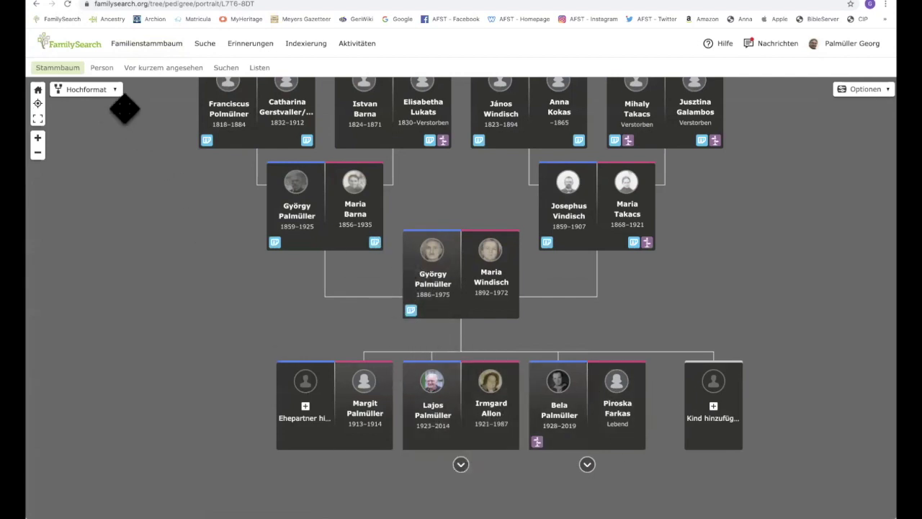
{"action": "left_click", "coordinate": [96, 90]}
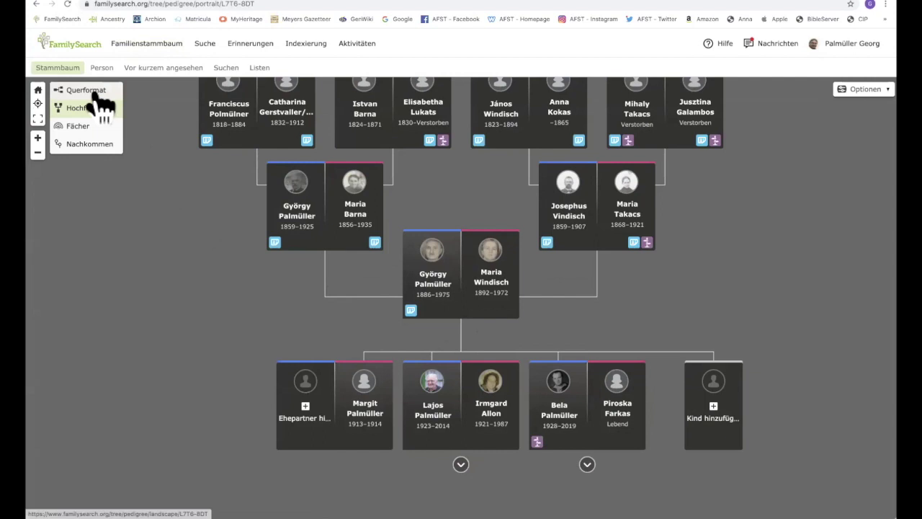
{"action": "left_click", "coordinate": [90, 144]}
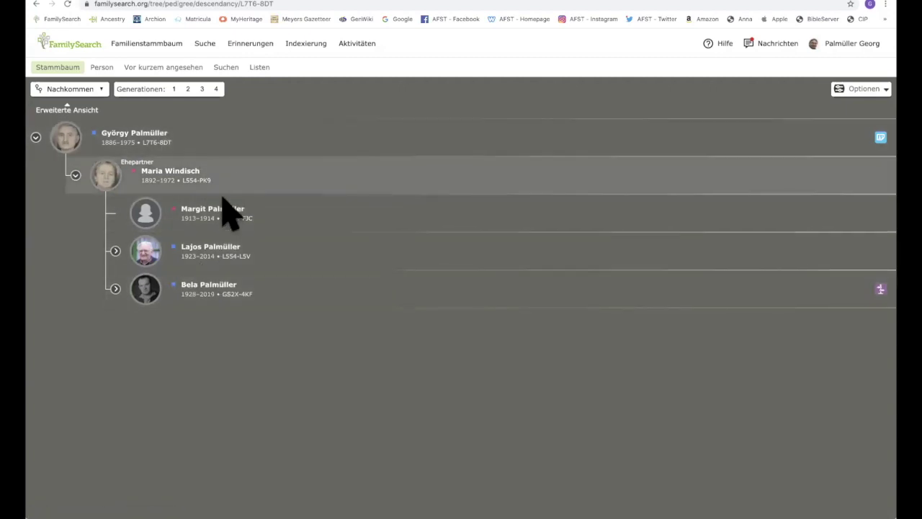
{"action": "left_click", "coordinate": [86, 92]}
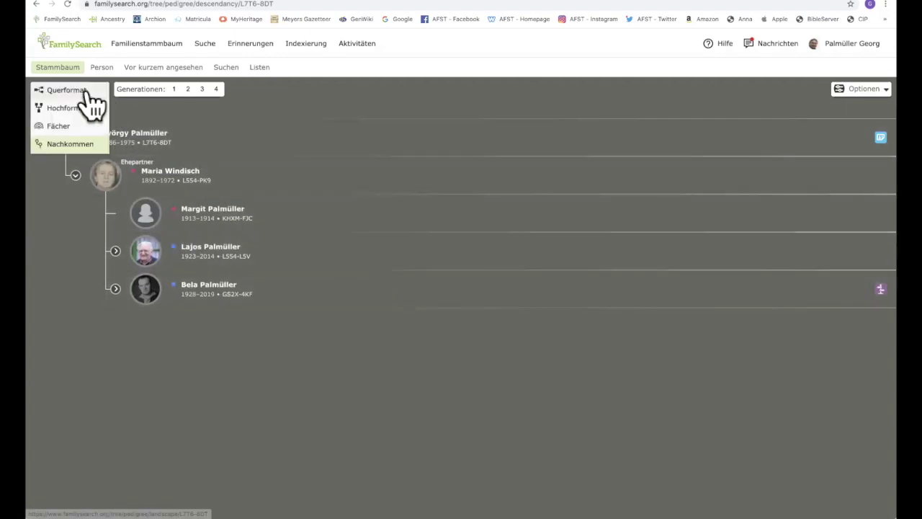
{"action": "left_click", "coordinate": [85, 110]}
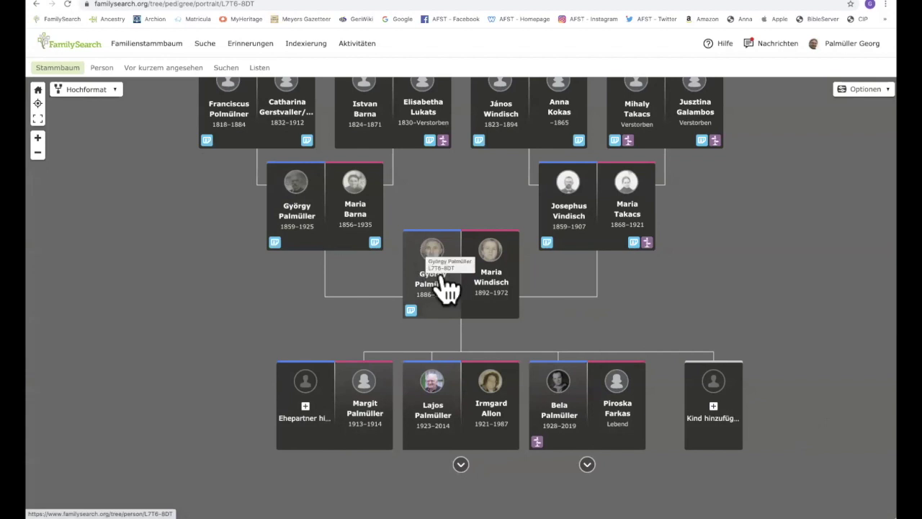
{"action": "scroll", "coordinate": [432, 292], "scroll_direction": "up", "scroll_amount": 3}
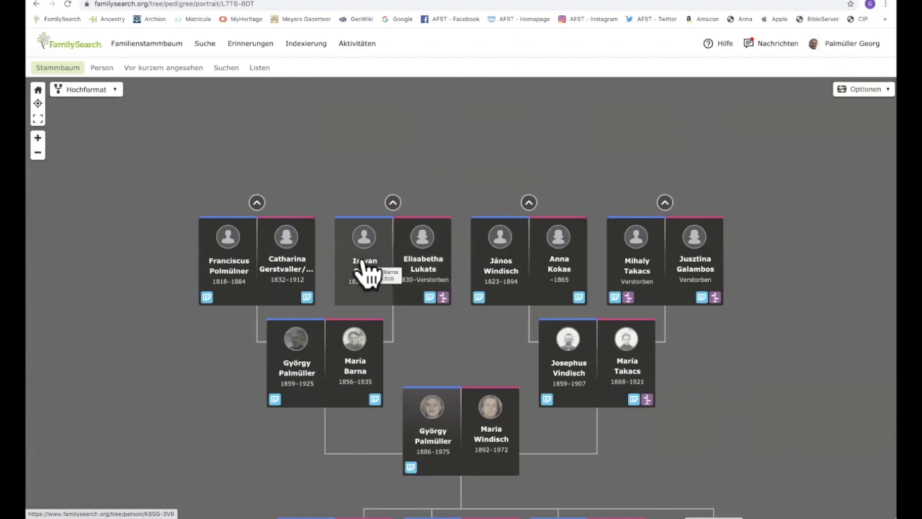
Step: Centre the pedigree on the 1824–1871 grandfather and view the couple's seven children
{"action": "left_click", "coordinate": [366, 272]}
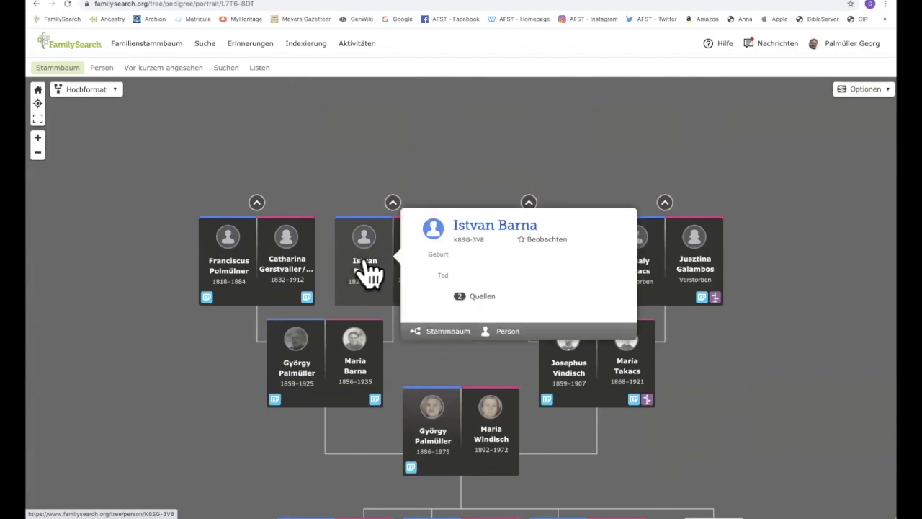
{"action": "left_click", "coordinate": [446, 332]}
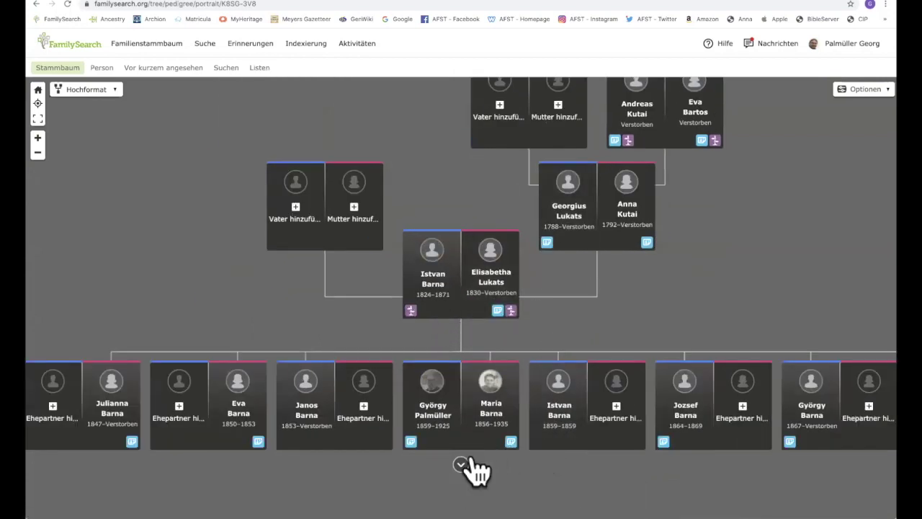
{"action": "scroll", "coordinate": [486, 249], "scroll_direction": "up", "scroll_amount": 1}
{"action": "scroll", "coordinate": [421, 180], "scroll_direction": "up", "scroll_amount": 1}
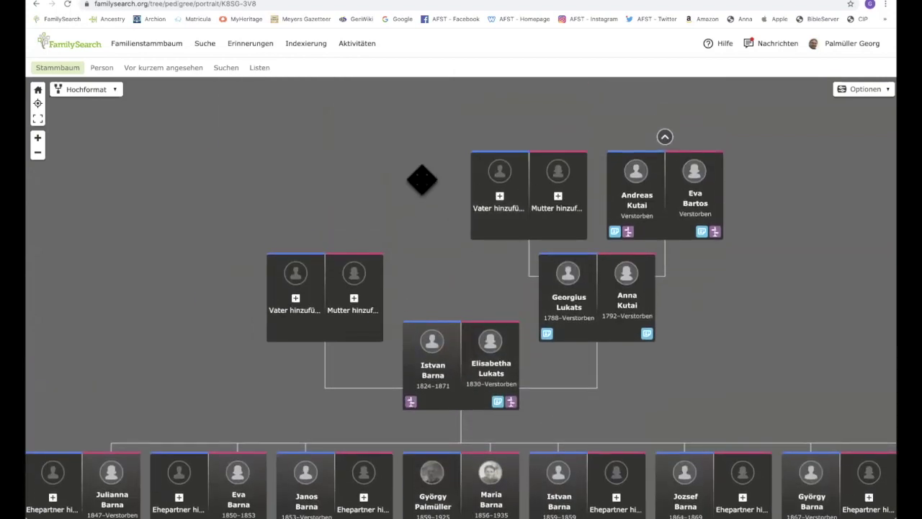
{"action": "scroll", "coordinate": [421, 180], "scroll_direction": "down", "scroll_amount": 3}
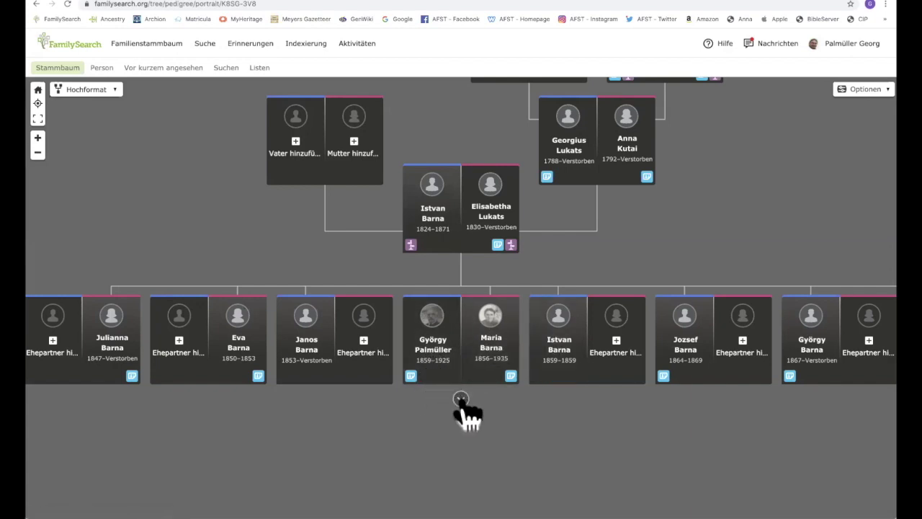
Step: Recentre on the 1824–1871 couple and drag down to reveal the wife's 1788 and 1792-born parents
{"action": "left_click", "coordinate": [461, 400]}
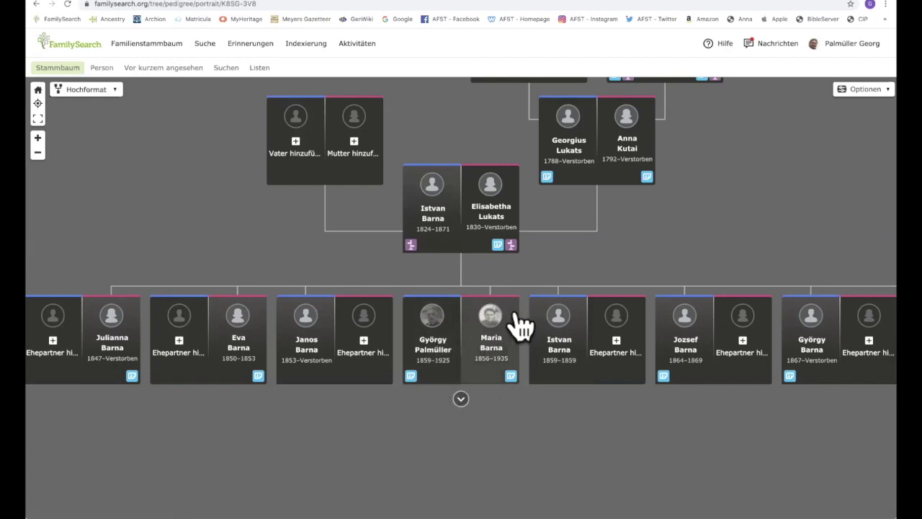
{"action": "left_click", "coordinate": [407, 201]}
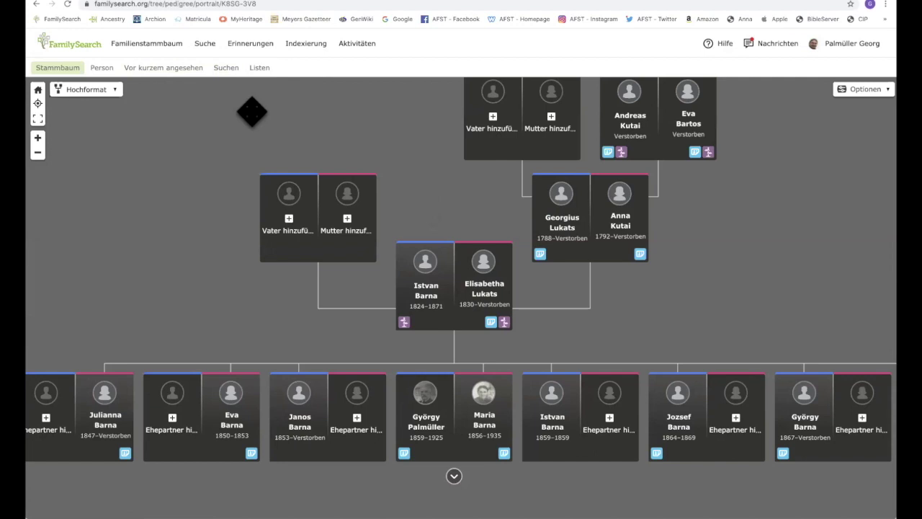
{"action": "left_click_drag", "start_coordinate": [252, 112], "coordinate": [254, 110]}
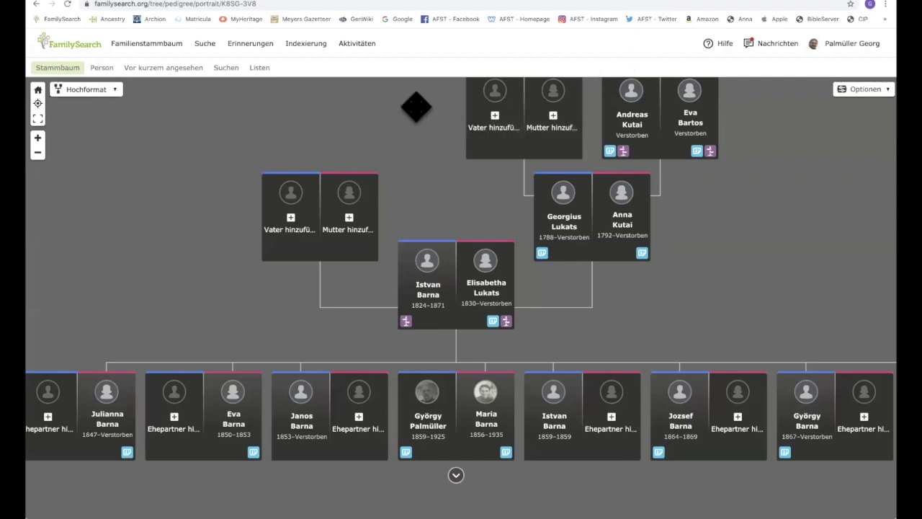
{"action": "left_click_drag", "start_coordinate": [416, 107], "coordinate": [419, 129]}
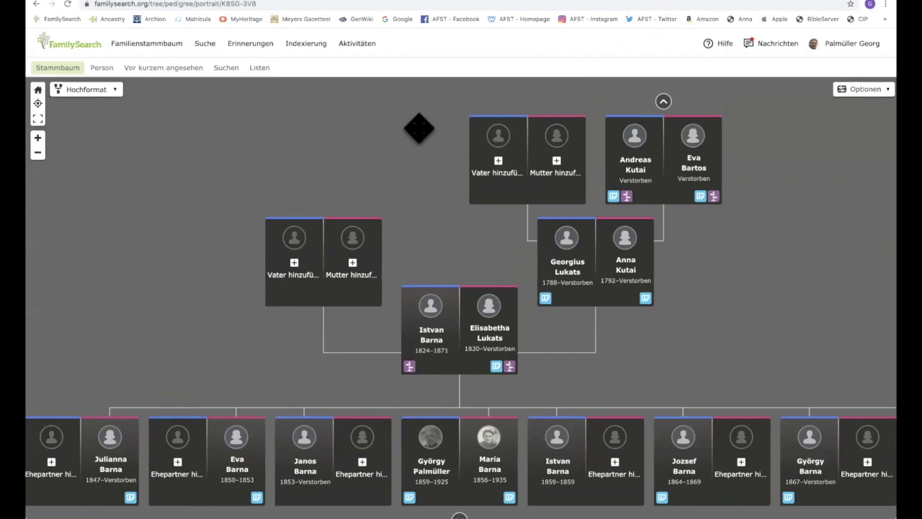
Step: Open the Aufzeichnungen records search and pick Ungarn from Europe's country list
{"action": "left_click", "coordinate": [205, 44]}
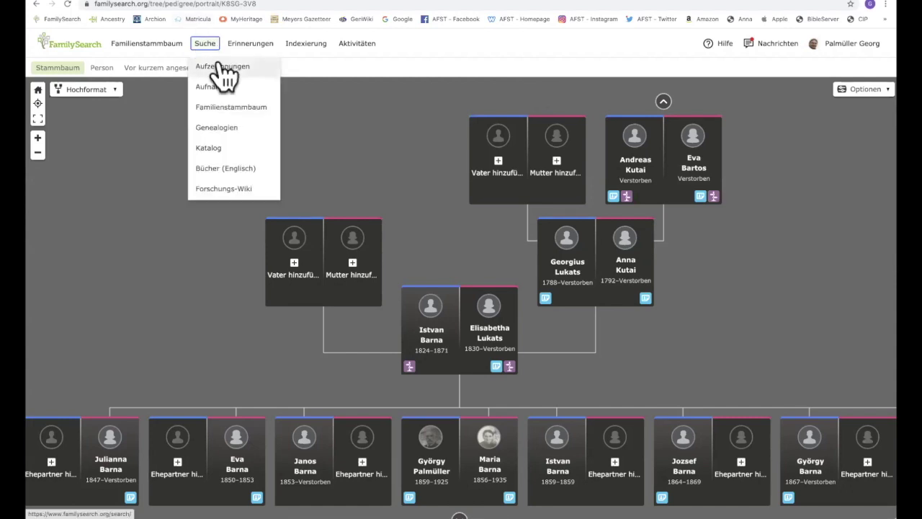
{"action": "left_click", "coordinate": [221, 67]}
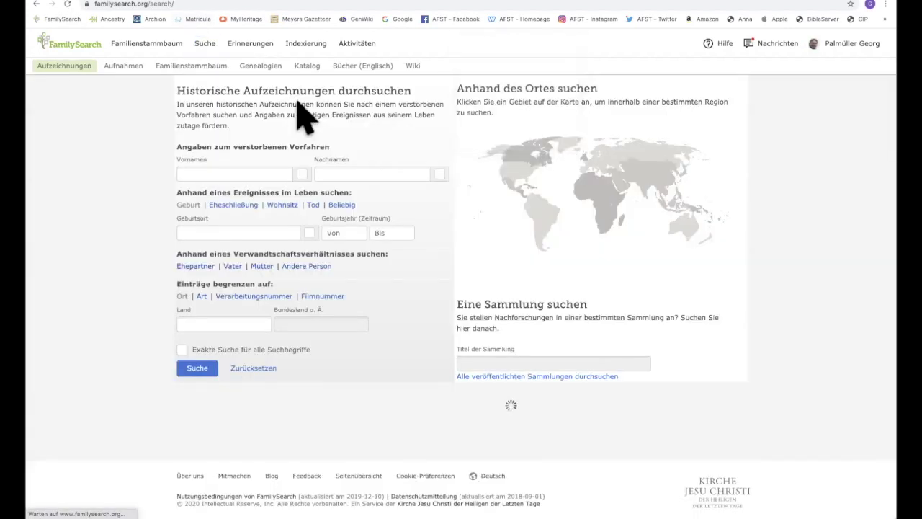
{"action": "left_click", "coordinate": [612, 145]}
{"action": "scroll", "coordinate": [614, 108], "scroll_direction": "down", "scroll_amount": 10}
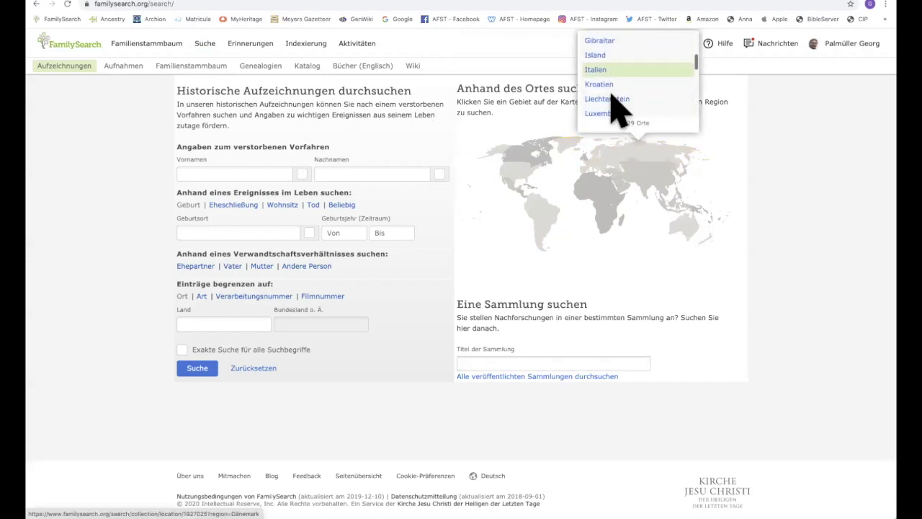
{"action": "scroll", "coordinate": [611, 99], "scroll_direction": "down", "scroll_amount": 1}
{"action": "left_click", "coordinate": [603, 94]}
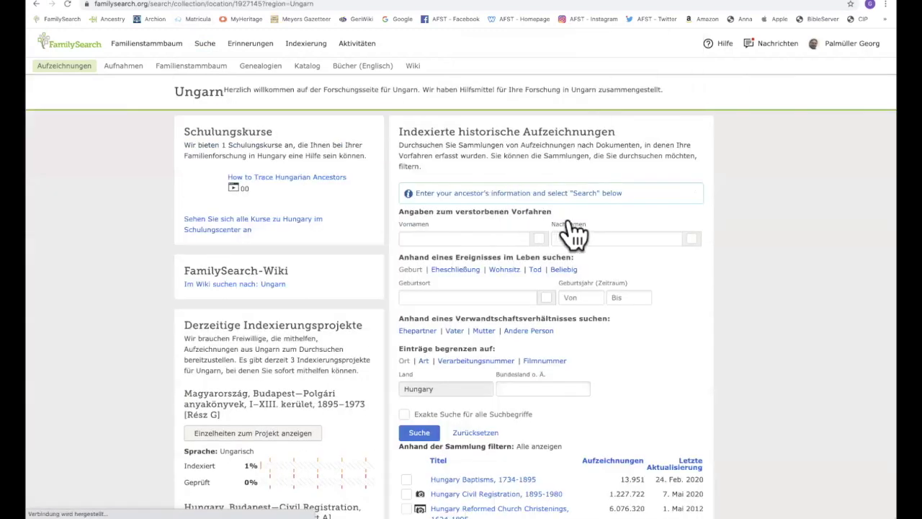
Step: Search Hungarian records by the ancestor's surname and first name, returning 195 matches
{"action": "left_click", "coordinate": [575, 232]}
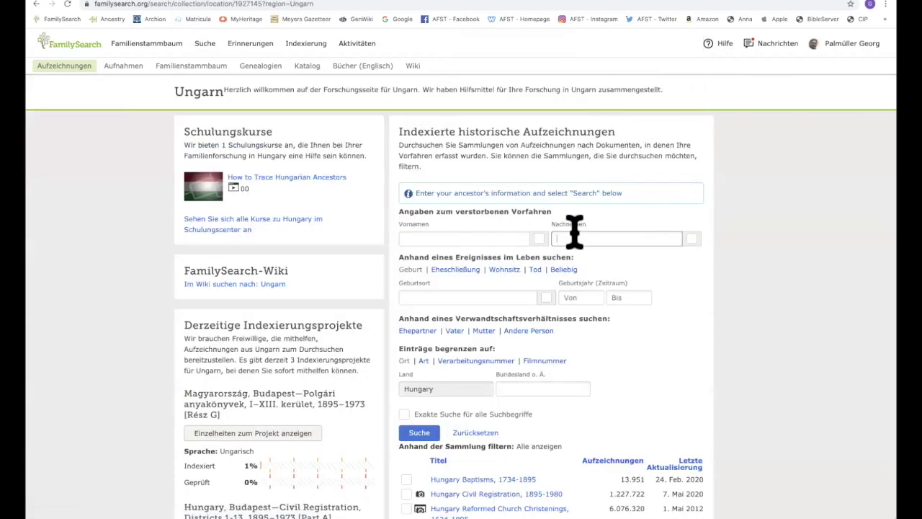
{"action": "type", "text": "szirbek"}
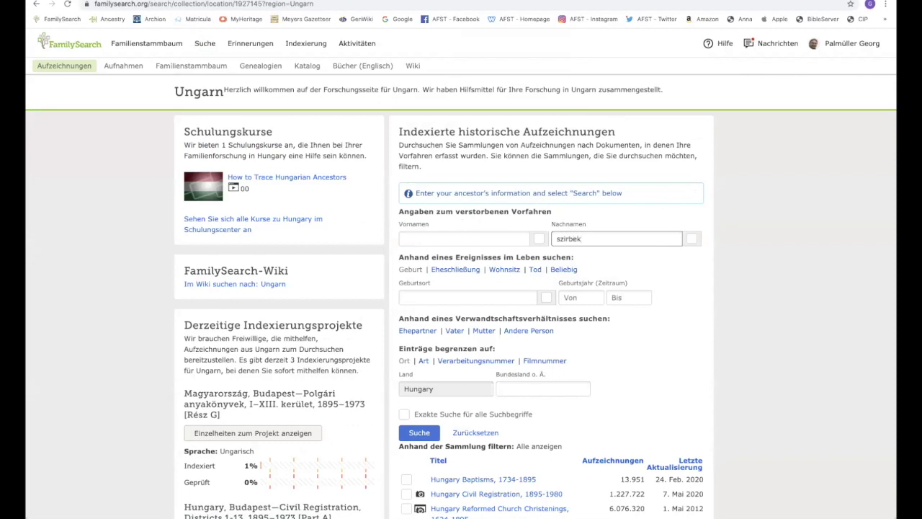
{"action": "left_click", "coordinate": [496, 231]}
{"action": "scroll", "coordinate": [495, 232], "scroll_direction": "down", "scroll_amount": 1}
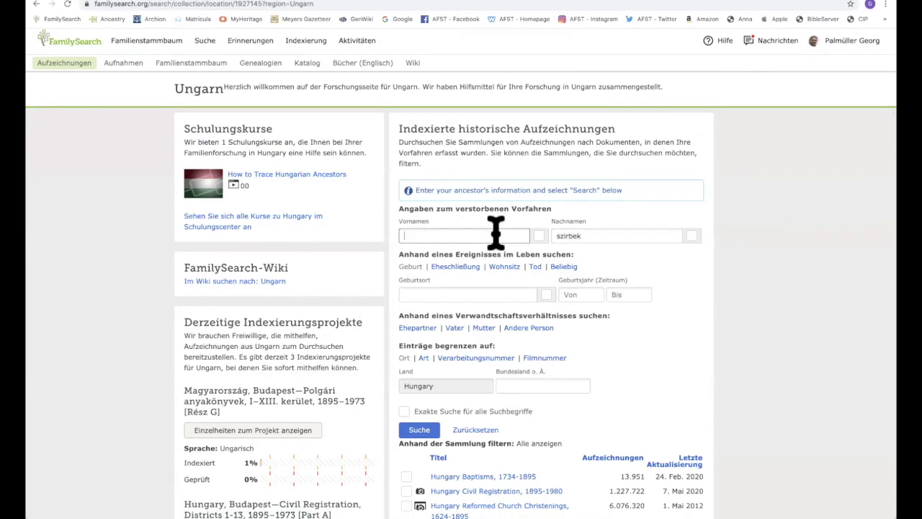
{"action": "type", "text": "Jozsef"}
{"action": "key", "text": "Return"}
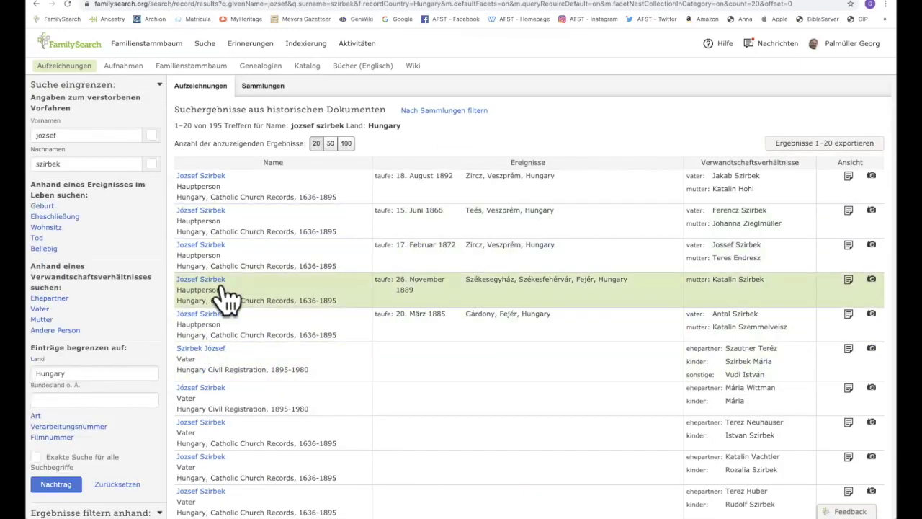
Step: Open the first result's 18 Aug 1892 Zircz, Veszprém baptism record details
{"action": "scroll", "coordinate": [227, 298], "scroll_direction": "down", "scroll_amount": 3}
{"action": "scroll", "coordinate": [244, 251], "scroll_direction": "up", "scroll_amount": 3}
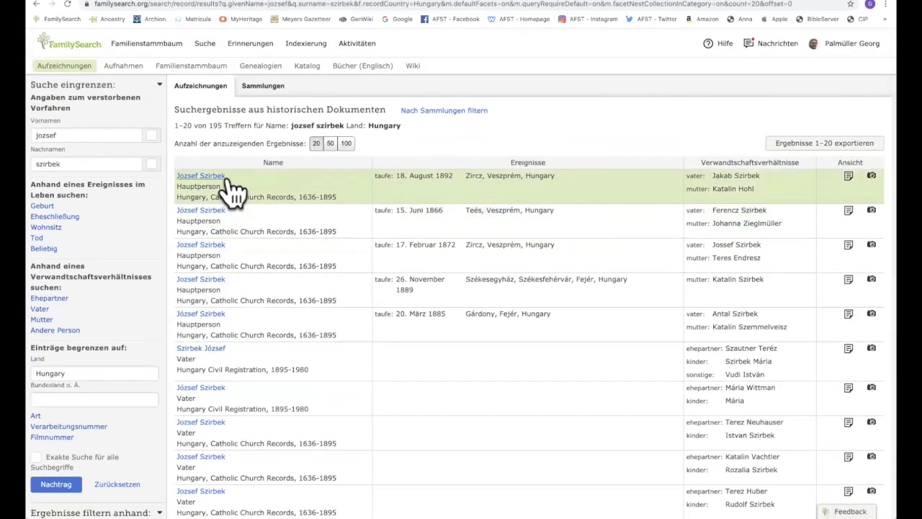
{"action": "left_click", "coordinate": [205, 176]}
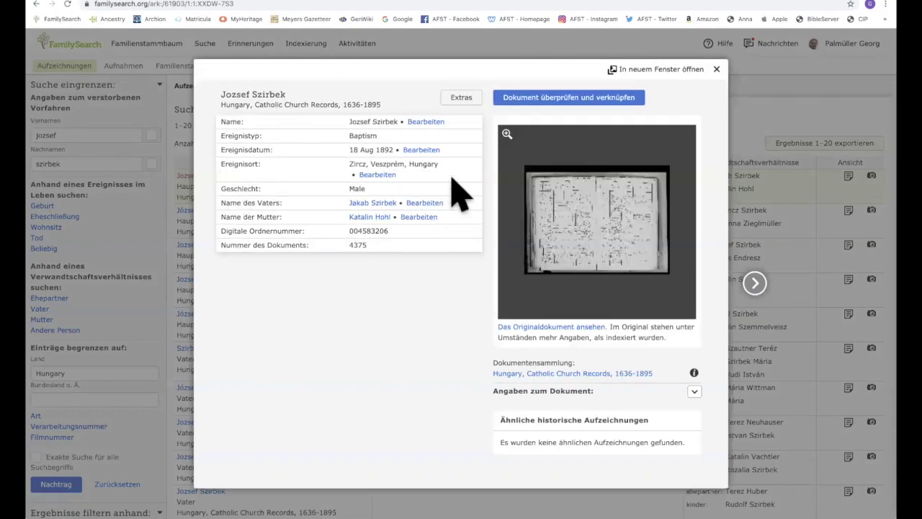
Step: Open the Bearbeiten name-correction form beside baptism register image 354 of 397
{"action": "left_click", "coordinate": [424, 121]}
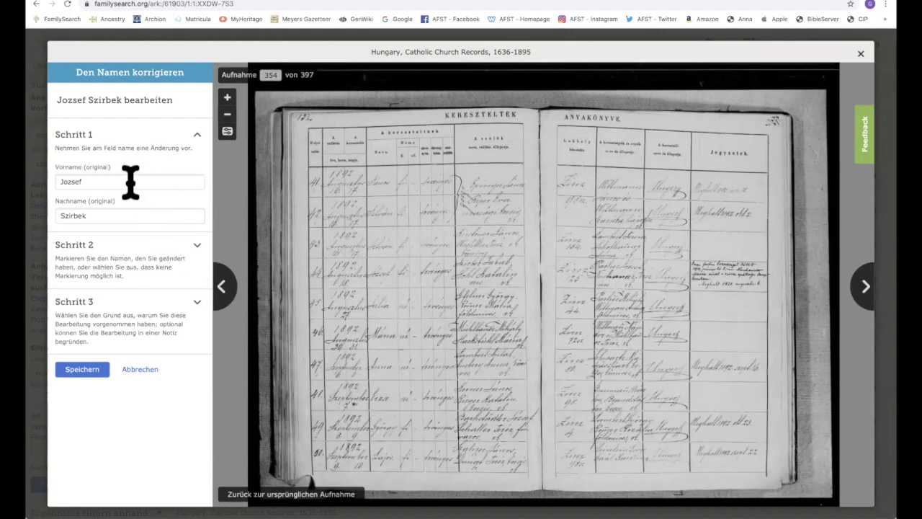
Step: In the surname correction, expand Schritt 2 and Schritt 3 and show the 'Grund für die Änderung' reasons
{"action": "left_click", "coordinate": [126, 213]}
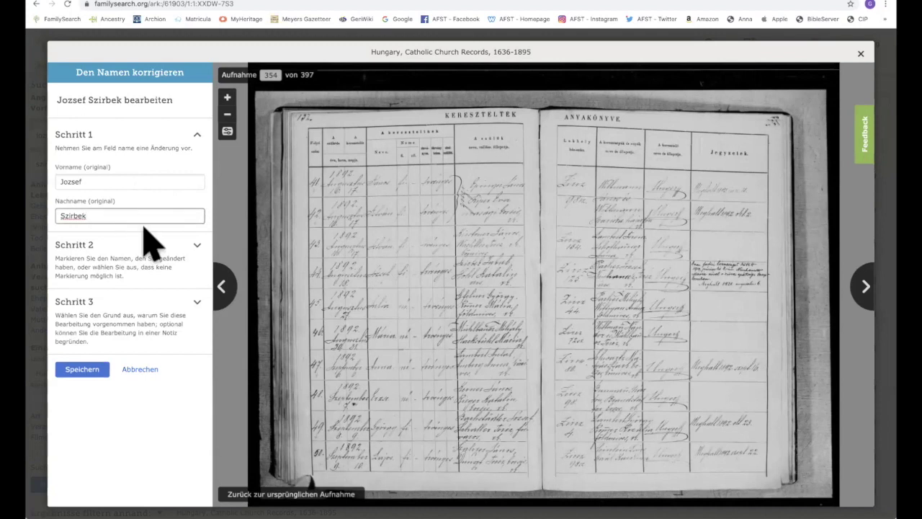
{"action": "left_click", "coordinate": [198, 252]}
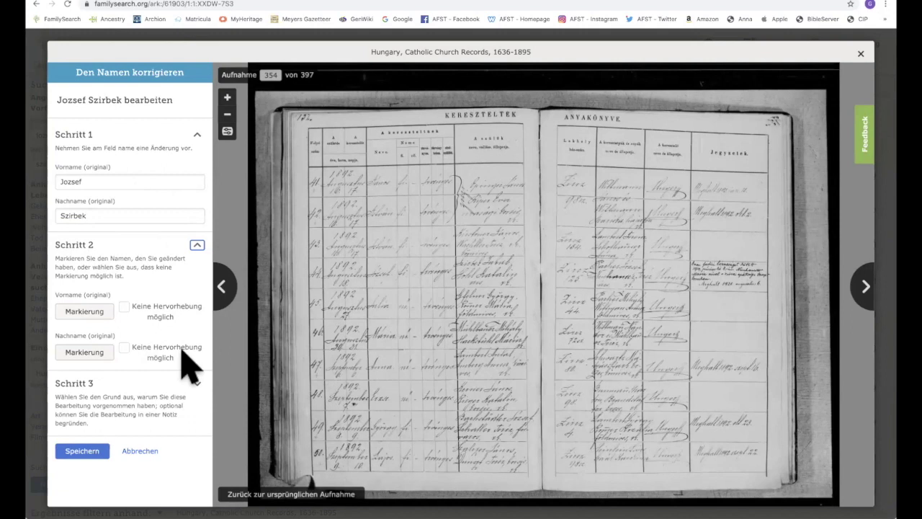
{"action": "left_click", "coordinate": [197, 385]}
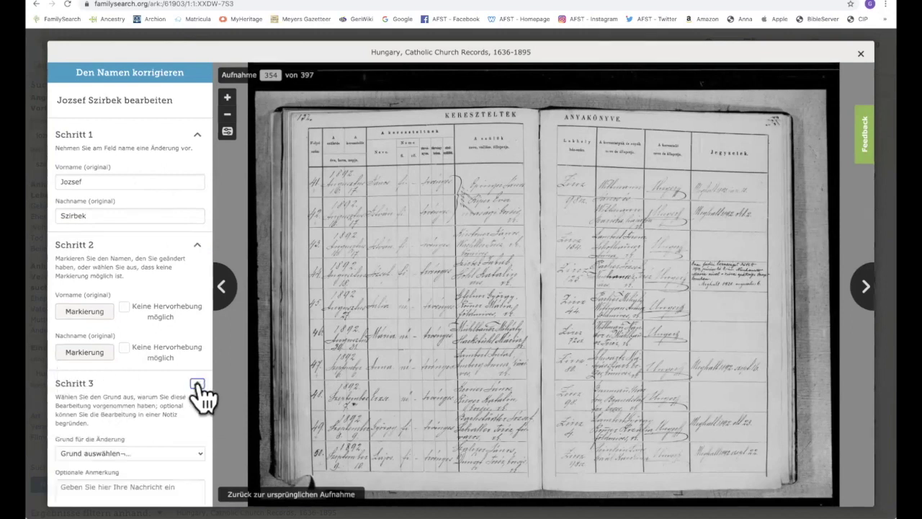
{"action": "left_click", "coordinate": [158, 455]}
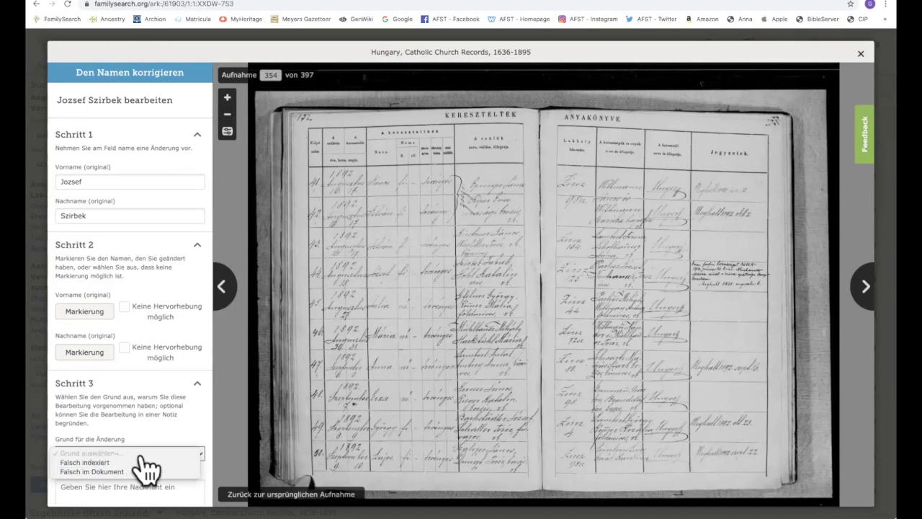
Step: Dismiss the 'Grund für die Änderung' list with no reason chosen, then go back in the browser
{"action": "left_click", "coordinate": [202, 452]}
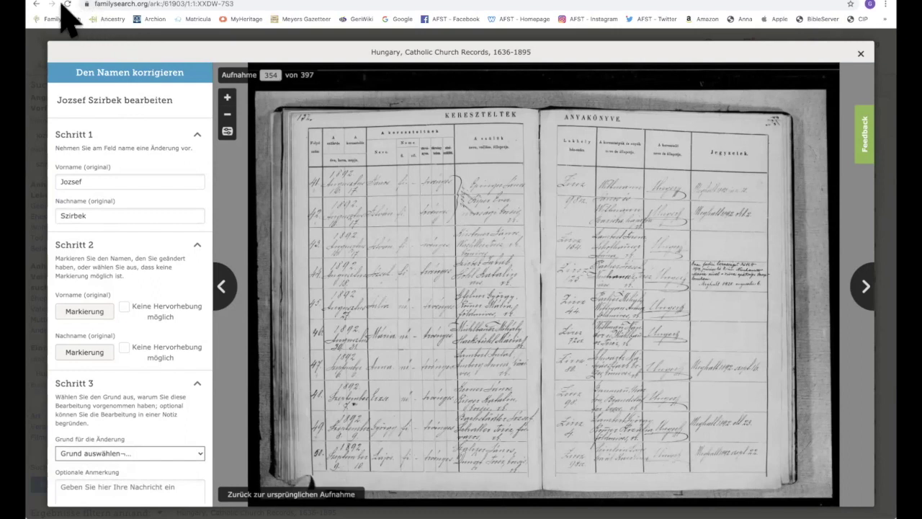
{"action": "left_click", "coordinate": [35, 4]}
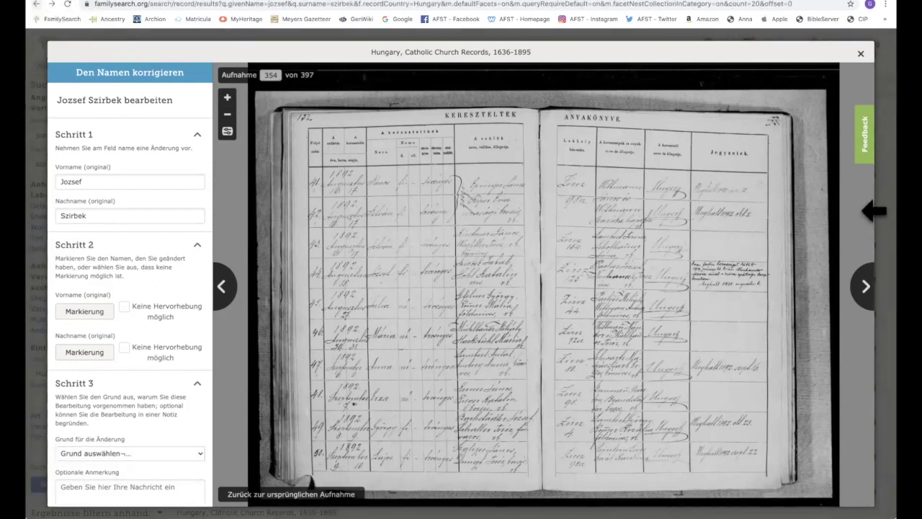
{"action": "left_click", "coordinate": [868, 52]}
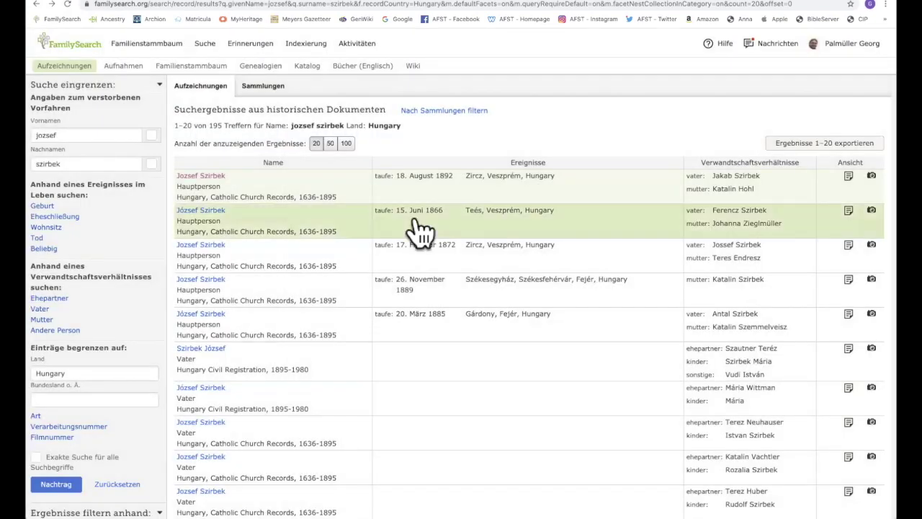